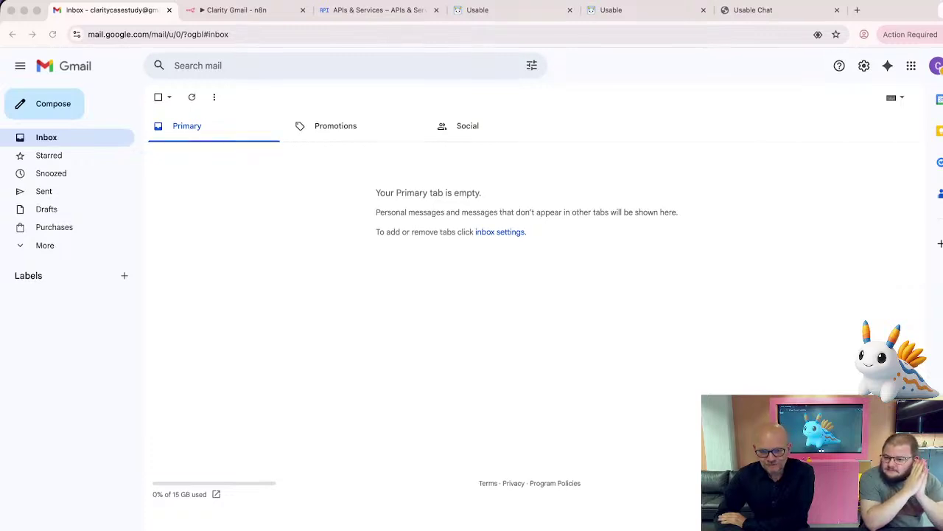
# - Switch to the Clarity Gmail workflow in n8n and search the available nodes for gmail without adding one
pyautogui.click(255, 16)
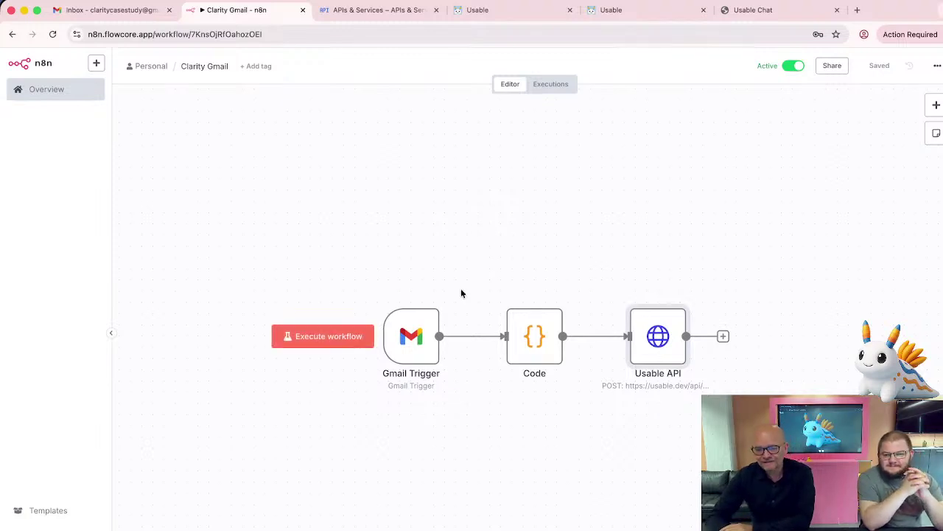
pyautogui.moveTo(526, 297)
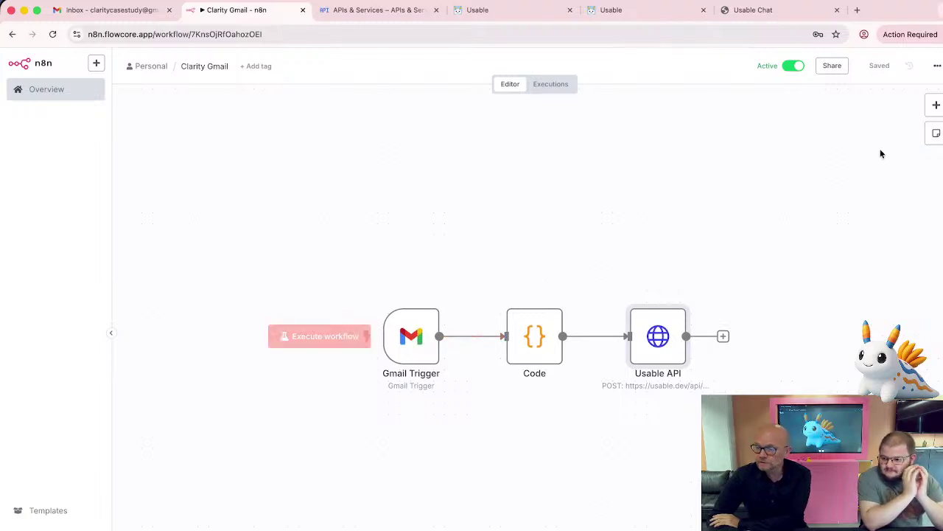
pyautogui.click(936, 105)
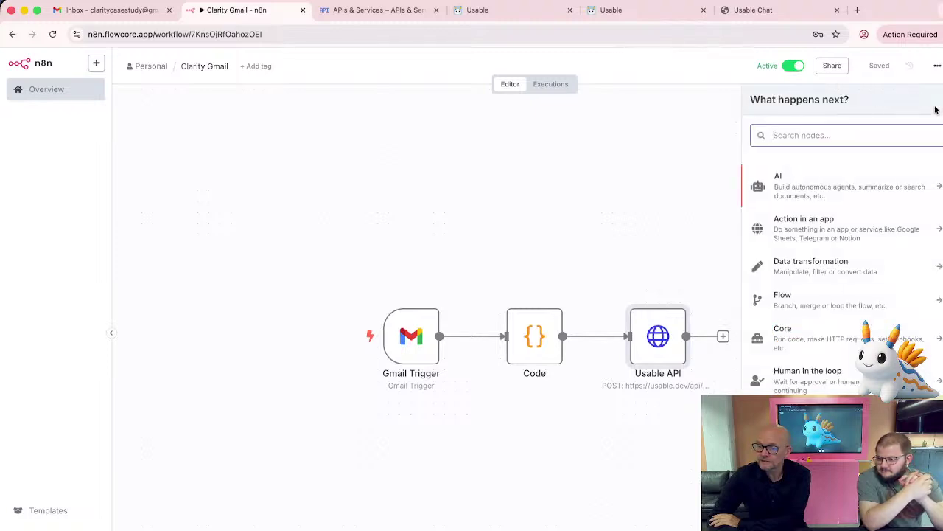
pyautogui.write('gmail')
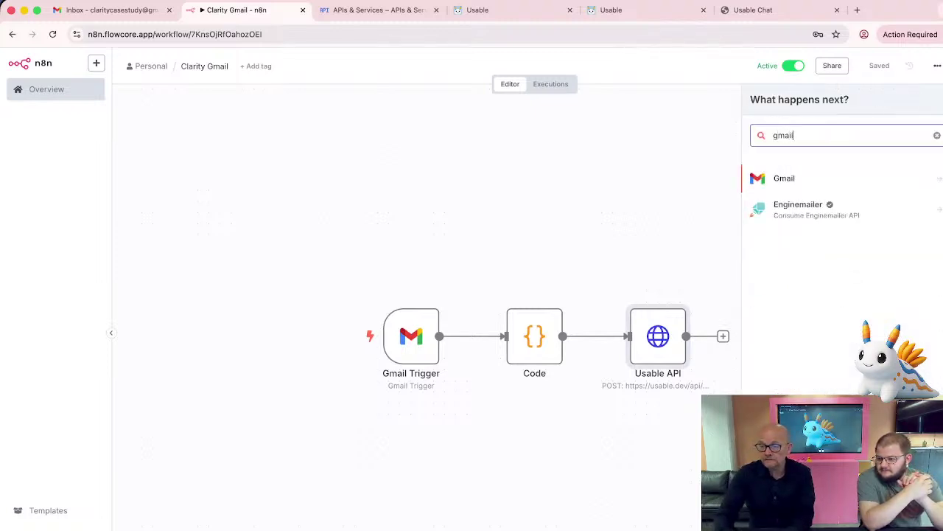
pyautogui.click(936, 135)
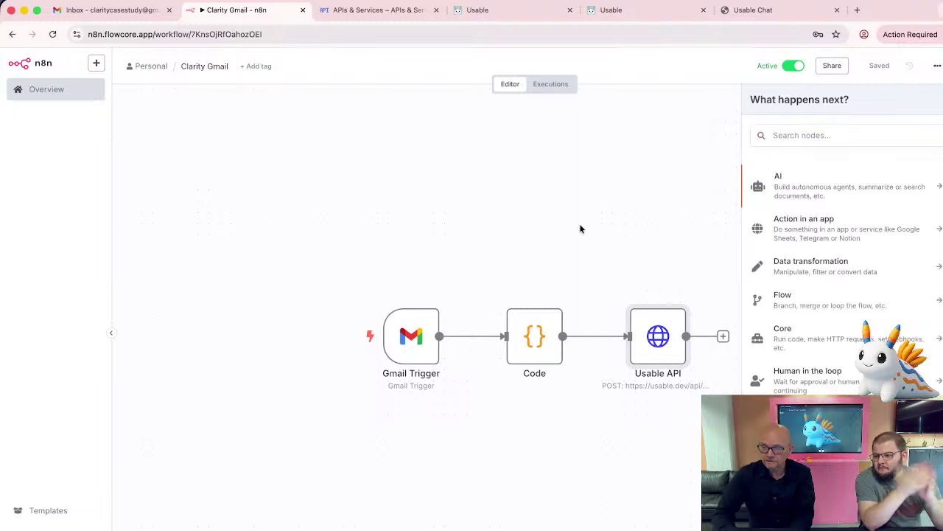
pyautogui.click(720, 177)
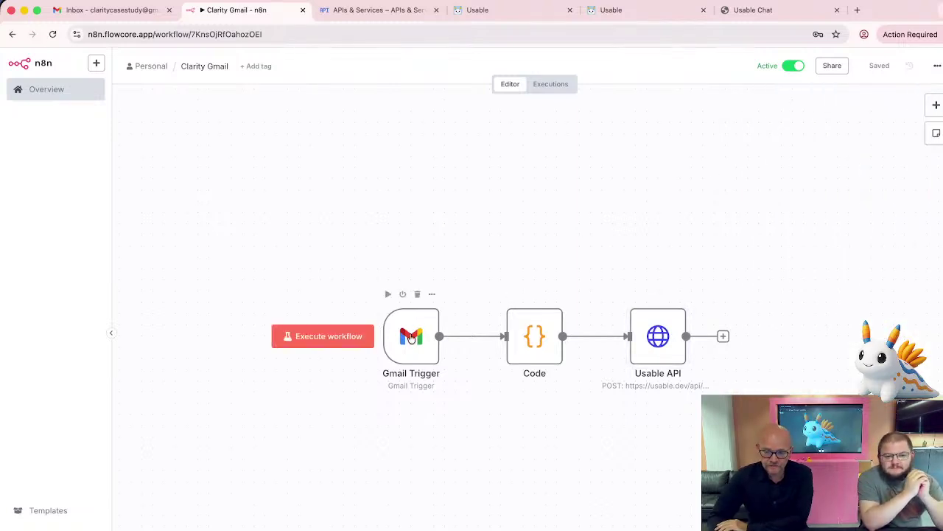
# - Review the Gmail Trigger node's Gmail account credential and the enabled APIs of the n8n Gmail Automation project in Google Cloud
pyautogui.doubleClick(411, 338)
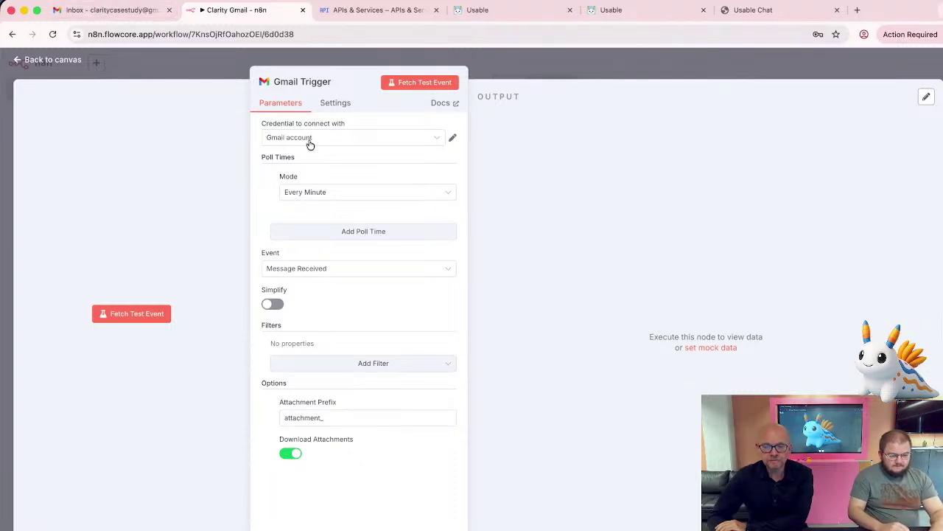
pyautogui.click(452, 138)
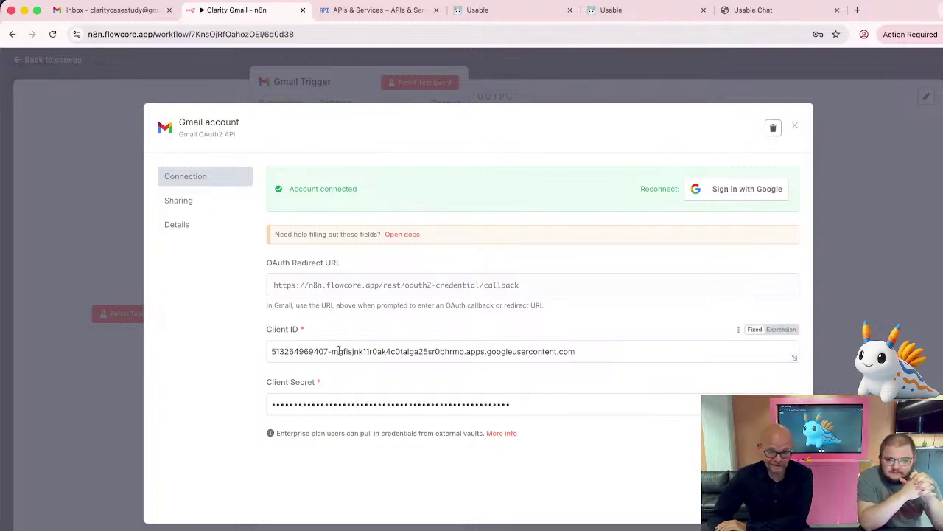
pyautogui.click(798, 128)
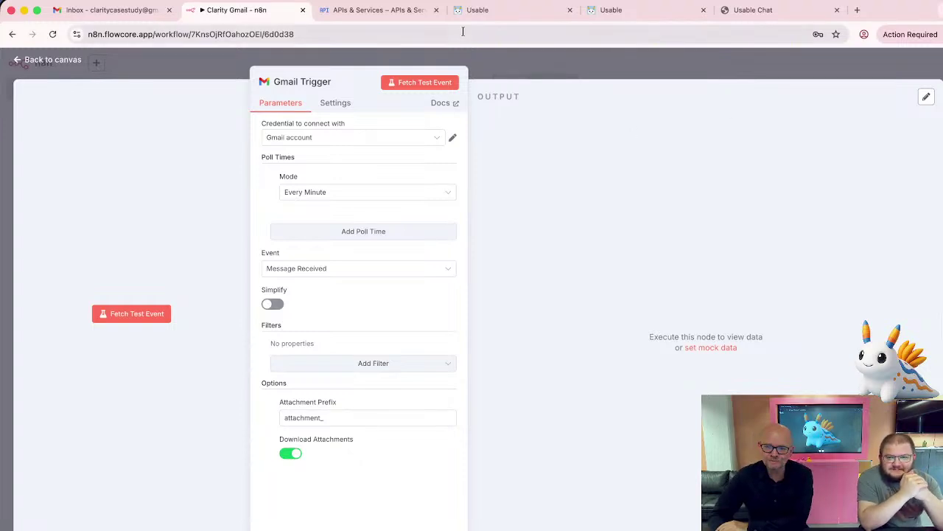
pyautogui.click(368, 15)
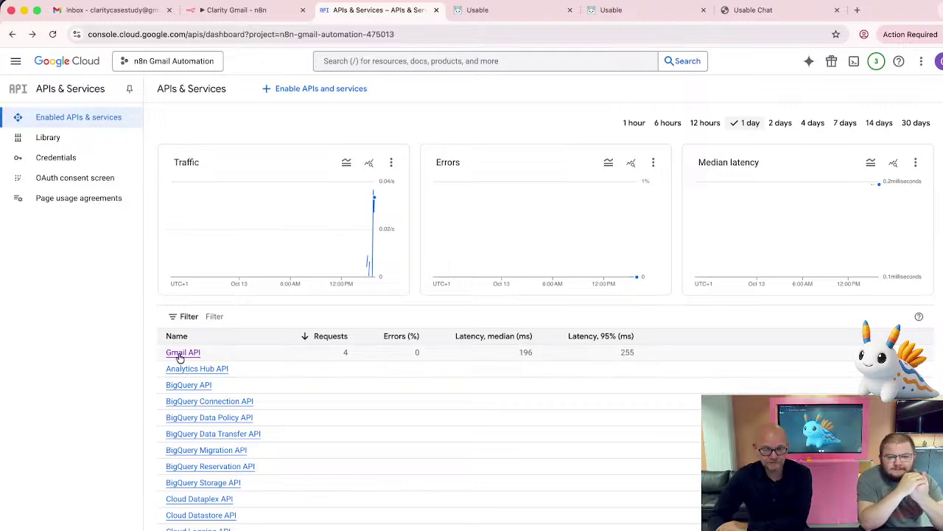
pyautogui.click(268, 13)
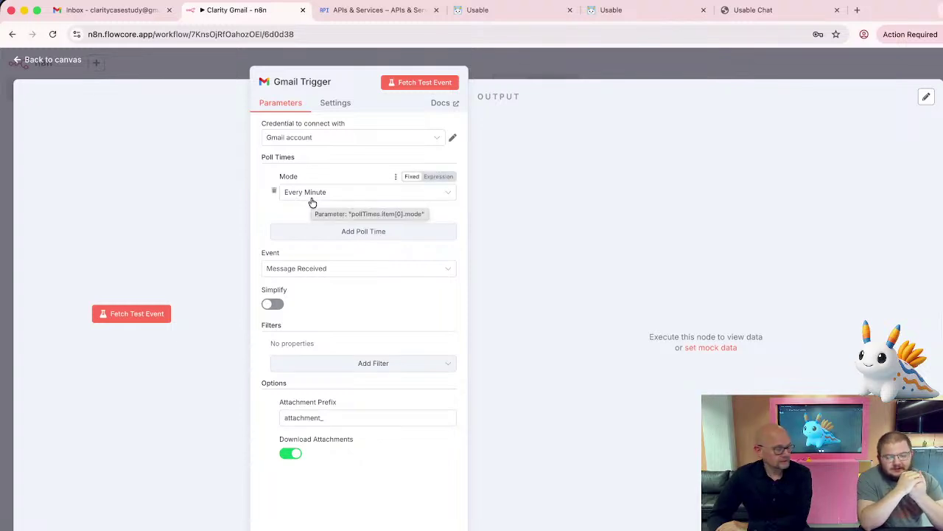
# - Check the Gmail inbox for the incoming test email and fetch a test event in n8n's Gmail Trigger node
pyautogui.click(88, 10)
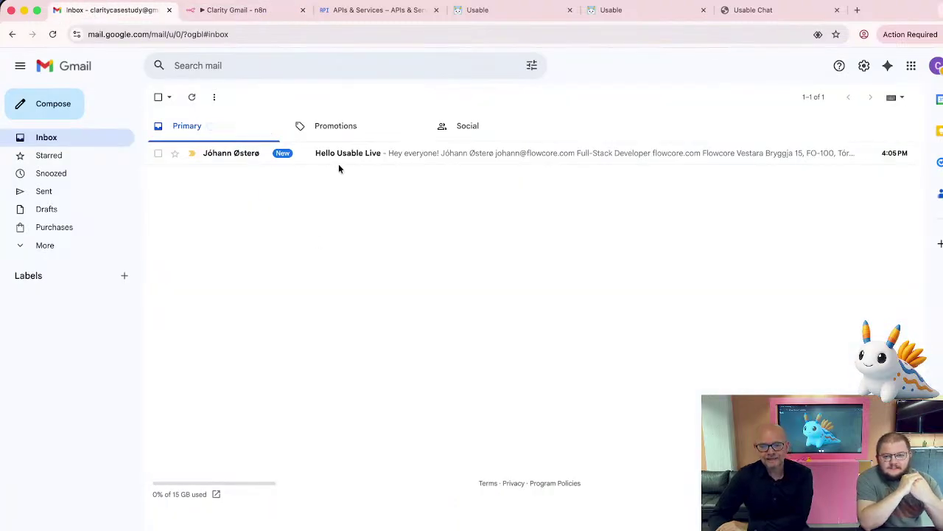
pyautogui.click(233, 12)
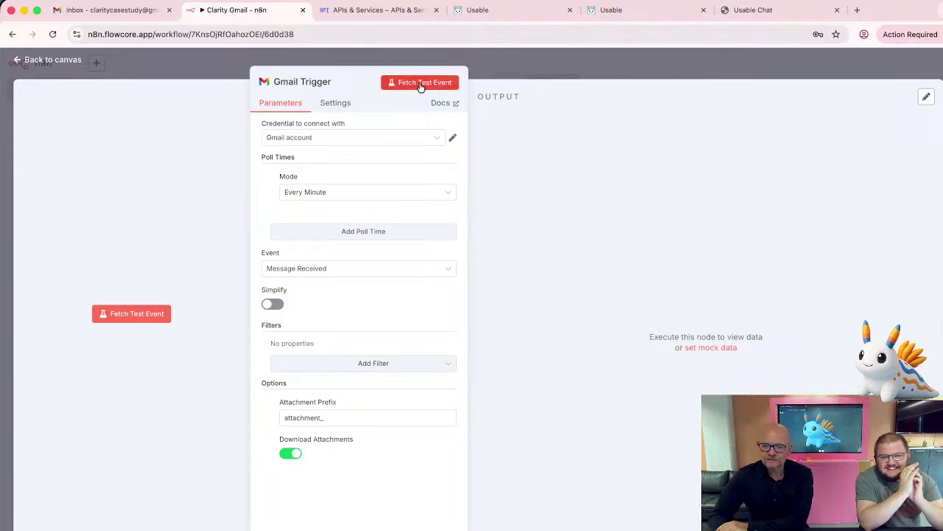
pyautogui.click(421, 83)
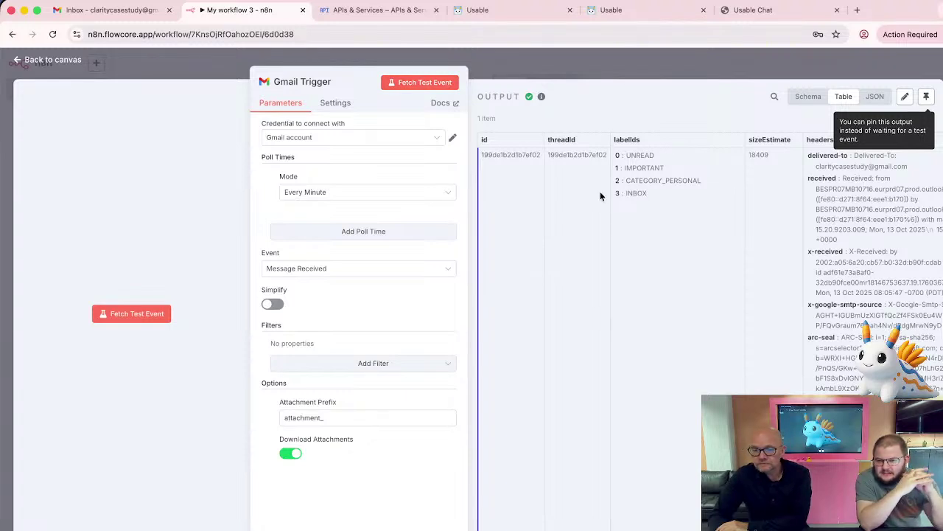
# - Examine the fetched email's output table, including its headers, text, subject, date, recipient and sender columns
pyautogui.scroll(-3, 651, 213)
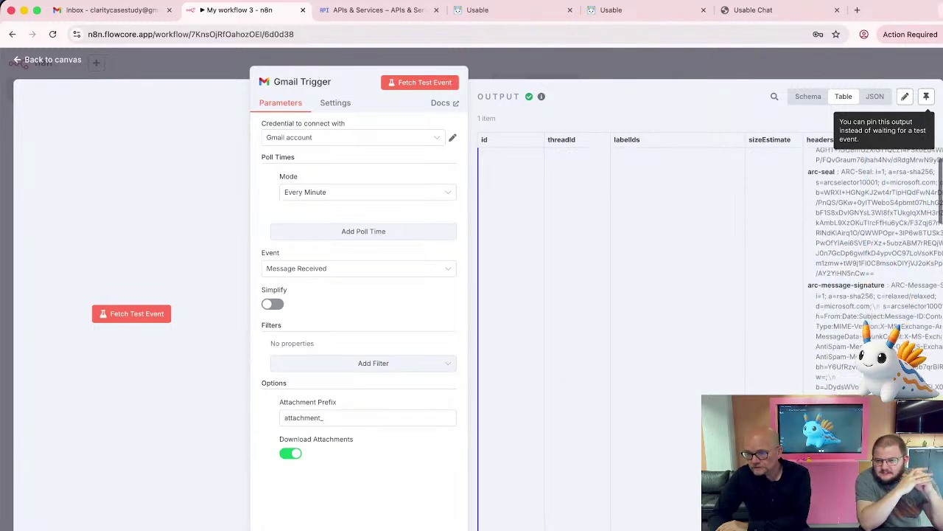
pyautogui.scroll(3, 651, 213)
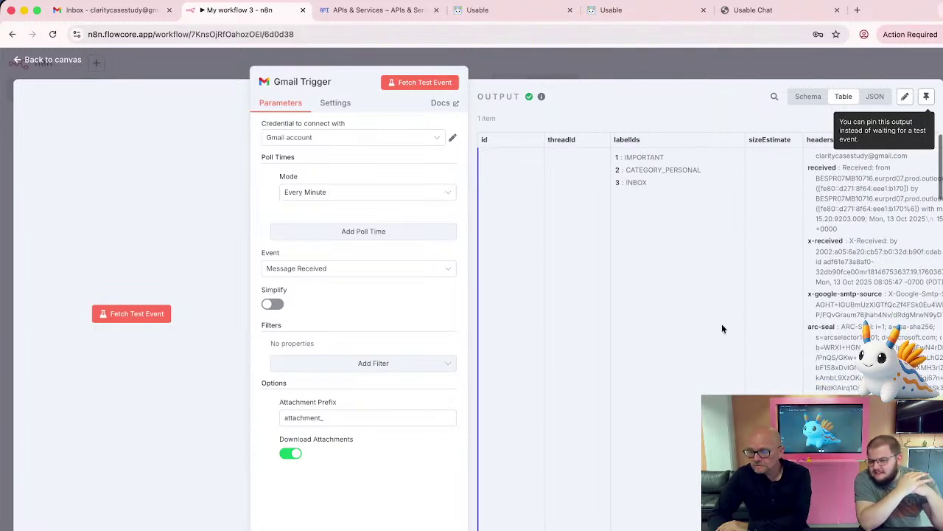
pyautogui.hscroll(10, 723, 329)
pyautogui.hscroll(3, 721, 329)
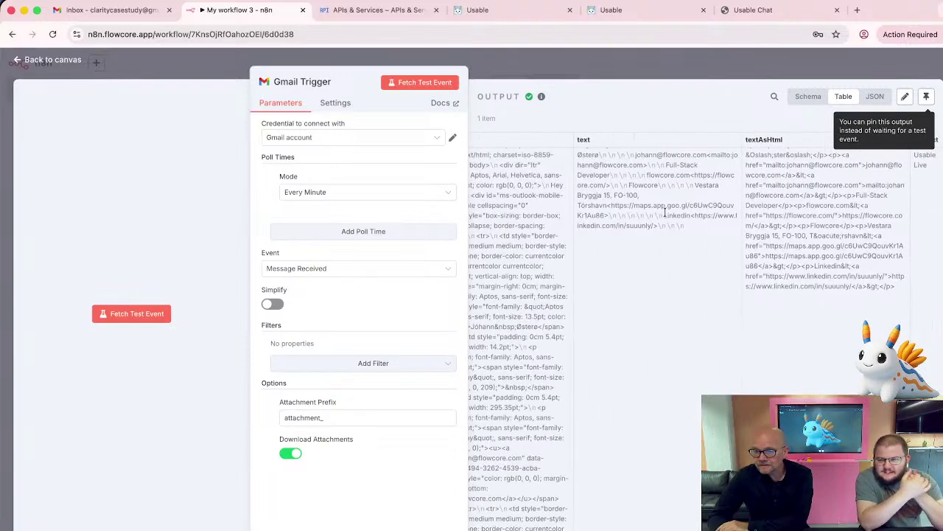
pyautogui.hscroll(5, 666, 213)
pyautogui.hscroll(3, 664, 213)
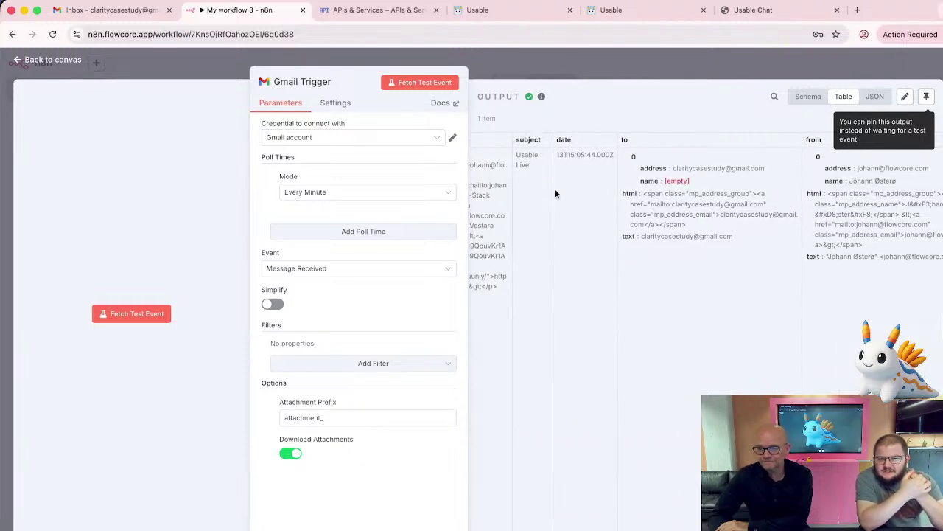
pyautogui.click(125, 12)
pyautogui.click(243, 10)
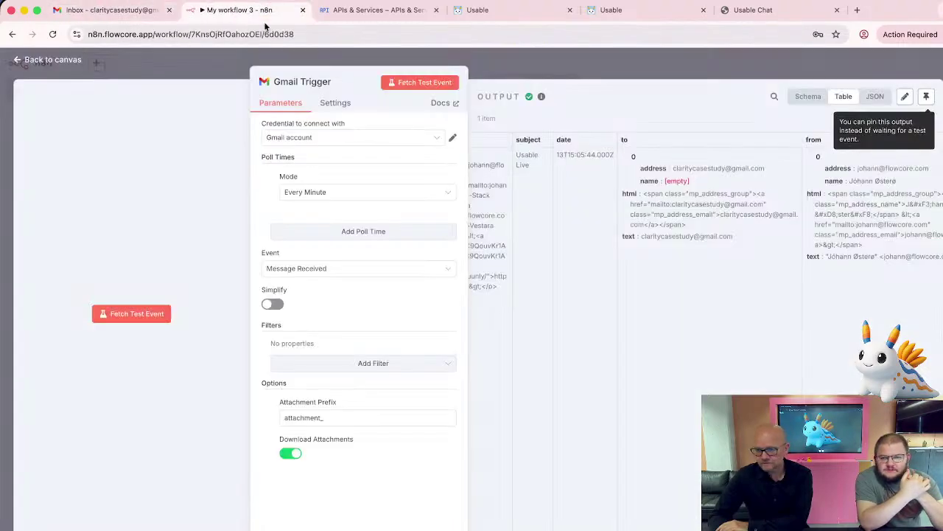
pyautogui.hscroll(5, 558, 201)
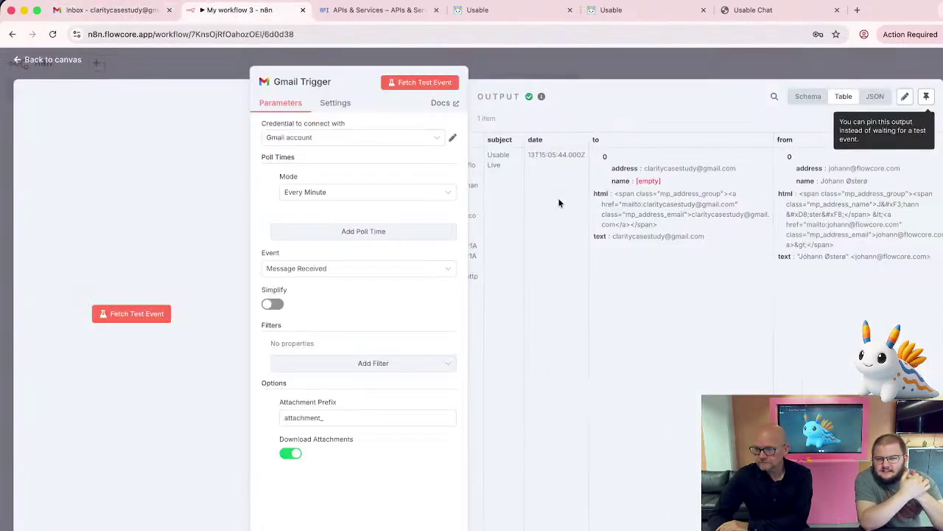
pyautogui.hscroll(2, 559, 200)
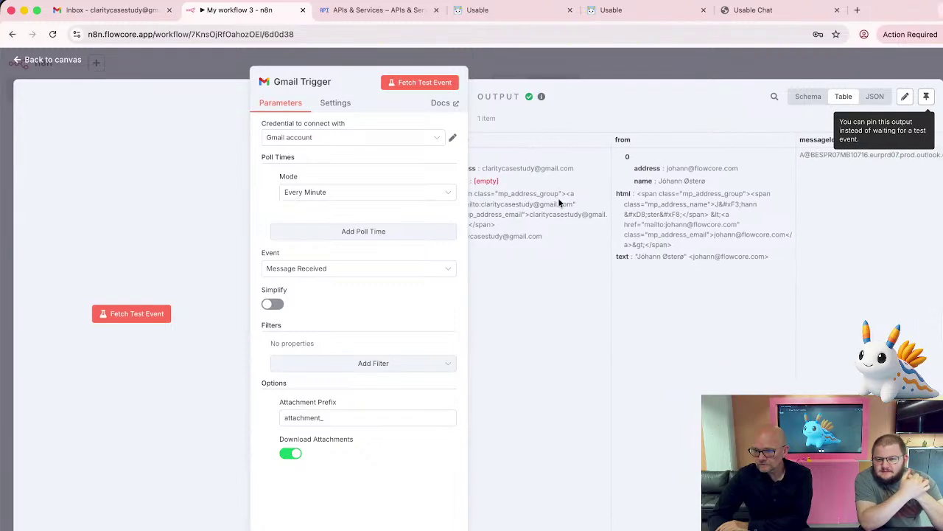
pyautogui.hscroll(-20, 558, 198)
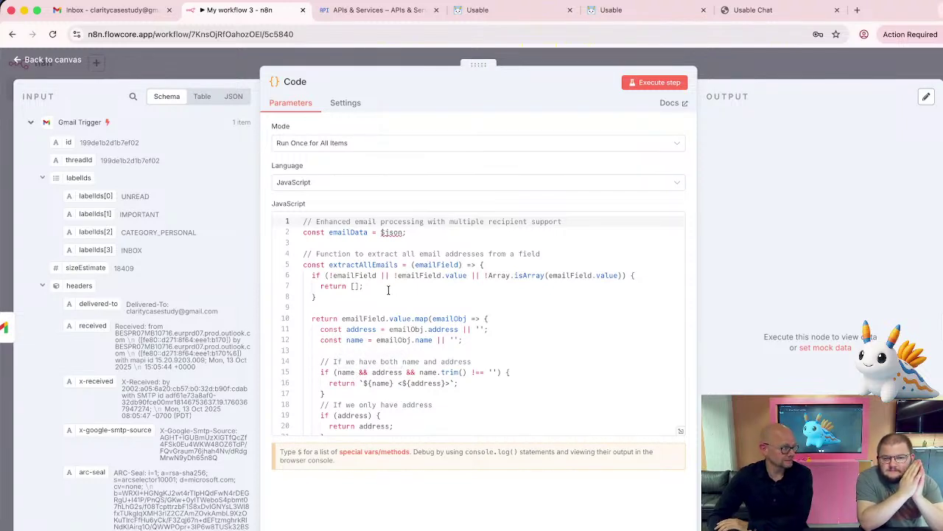
# - Glance through the Code node's script and return to the Gmail Trigger node to check its attachment options
pyautogui.scroll(-2, 389, 289)
pyautogui.scroll(2, 389, 289)
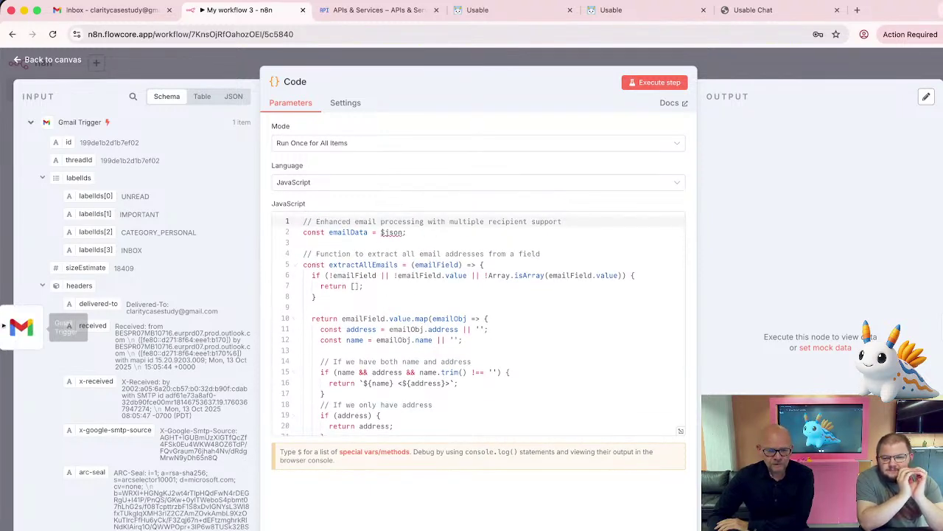
pyautogui.click(22, 329)
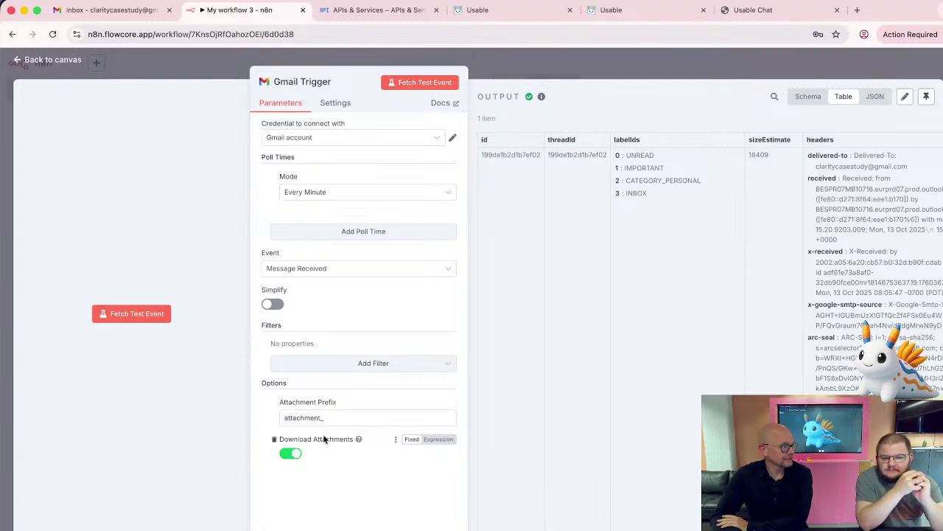
# - Open the Code node and read its script's functions for extracting email addresses and the from, to, cc, bcc, subject and date fields
pyautogui.click(938, 326)
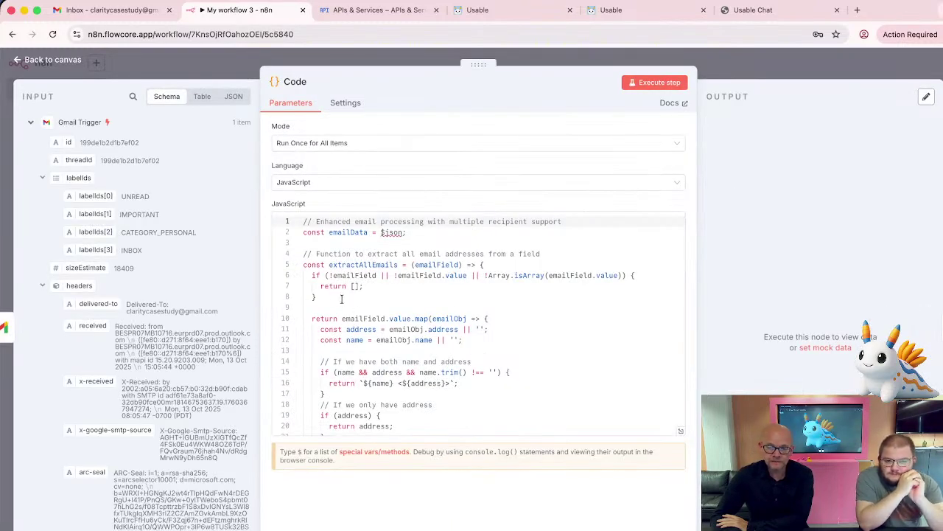
pyautogui.scroll(-5, 340, 315)
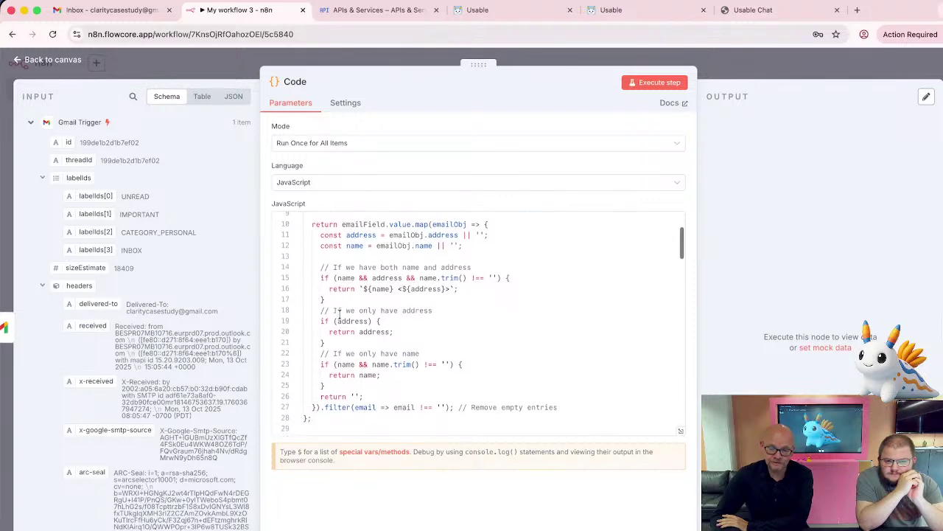
pyautogui.scroll(-1, 340, 315)
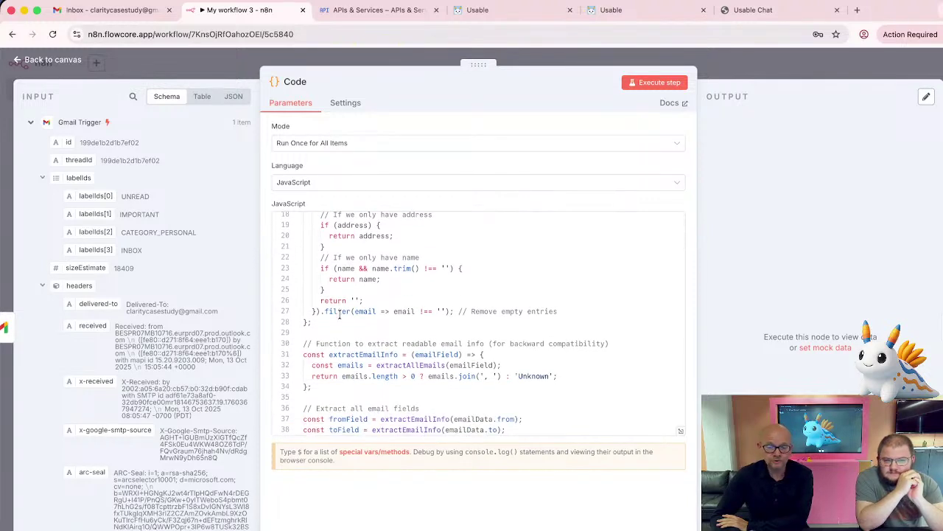
pyautogui.scroll(-5, 340, 315)
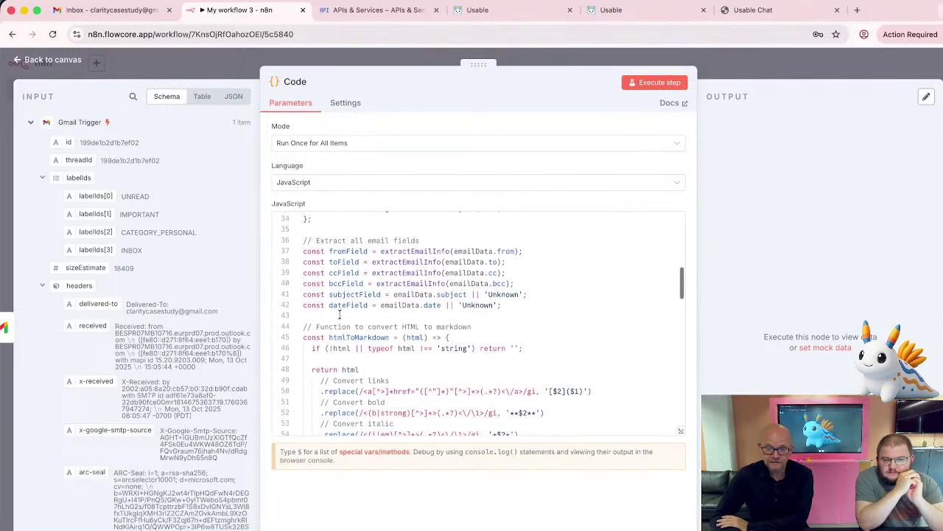
pyautogui.scroll(-1, 339, 315)
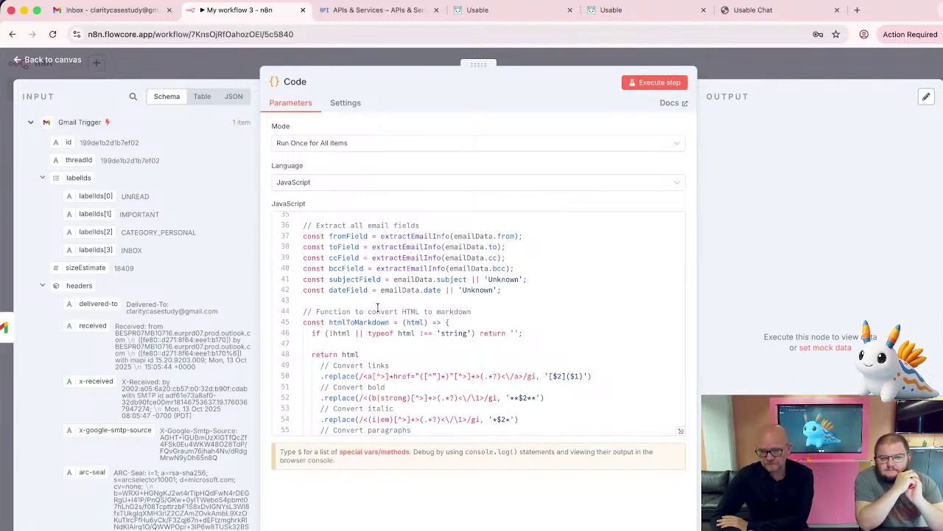
pyautogui.scroll(-1, 383, 317)
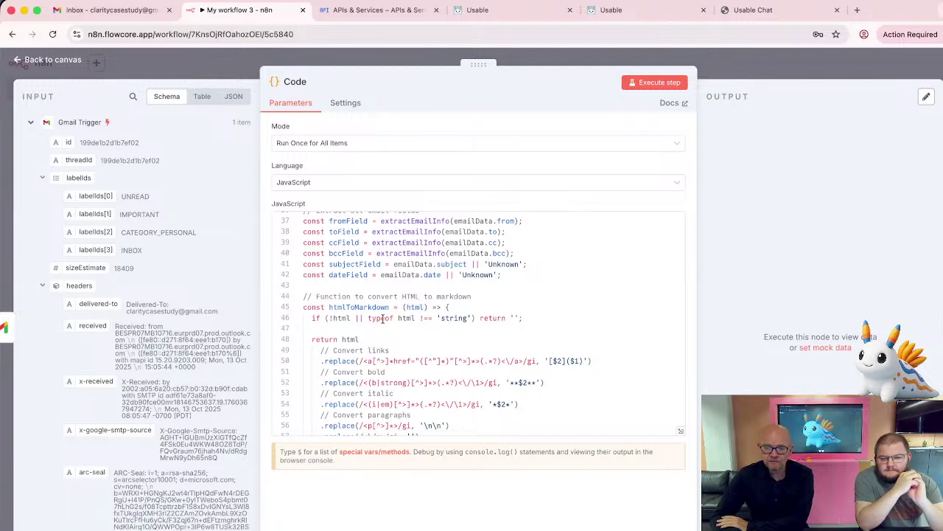
pyautogui.scroll(3, 384, 319)
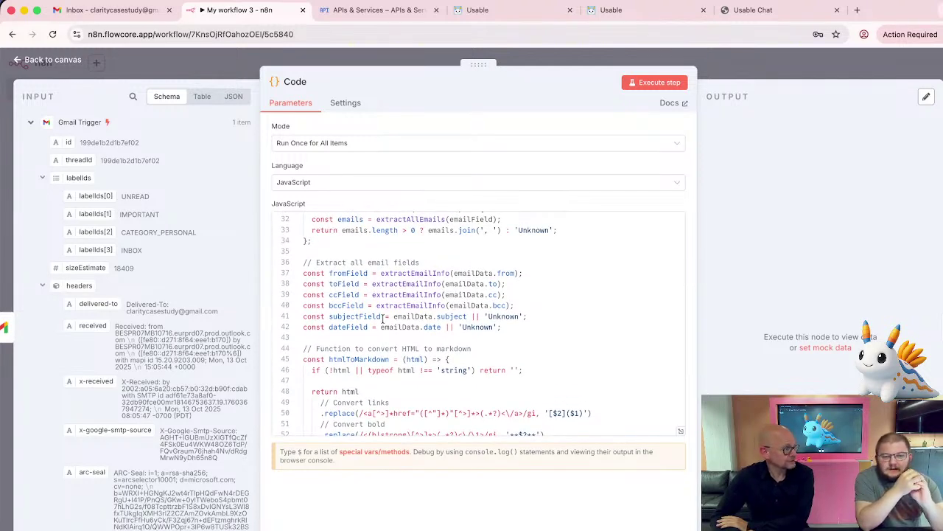
# - Read the rest of the Code node's script, covering the HTML-to-markdown conversion, formatted content, metadata and returned fragment fields
pyautogui.scroll(-8, 382, 319)
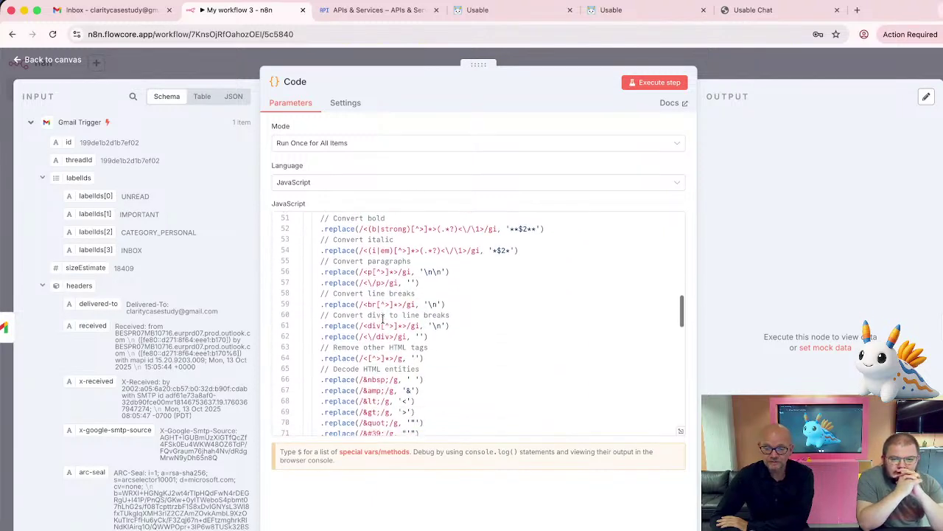
pyautogui.scroll(-9, 382, 318)
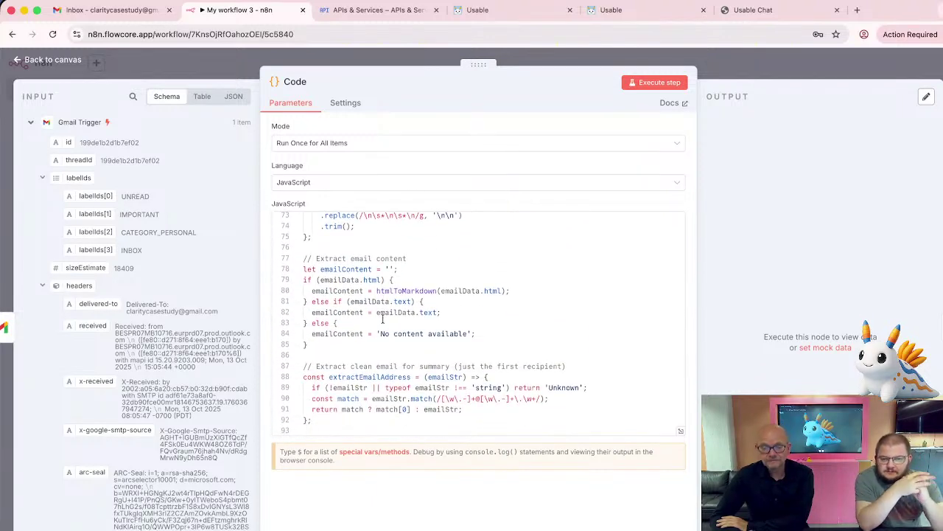
pyautogui.scroll(-4, 382, 318)
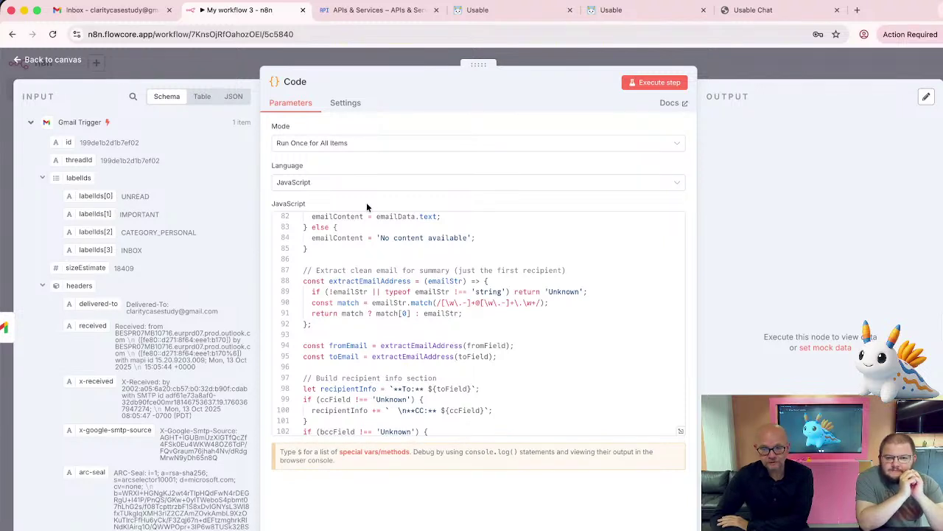
pyautogui.scroll(-8, 373, 331)
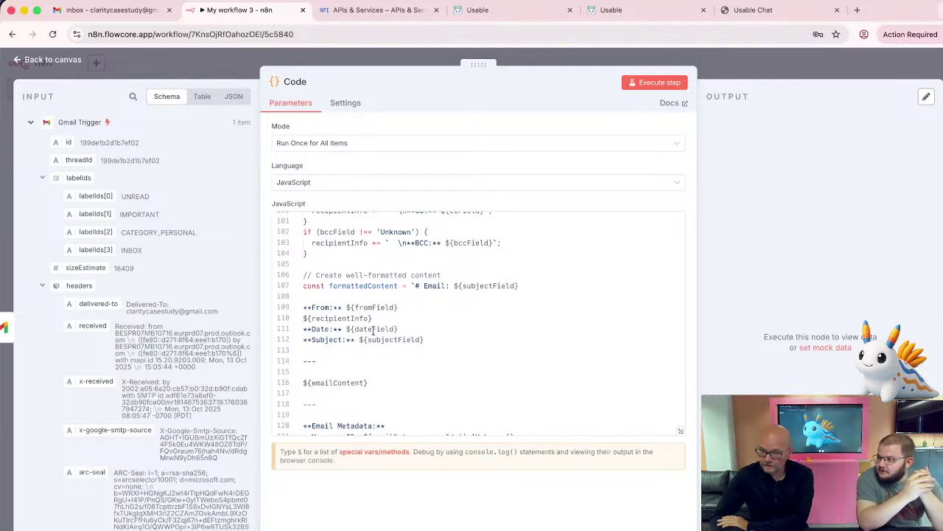
pyautogui.scroll(-5, 381, 350)
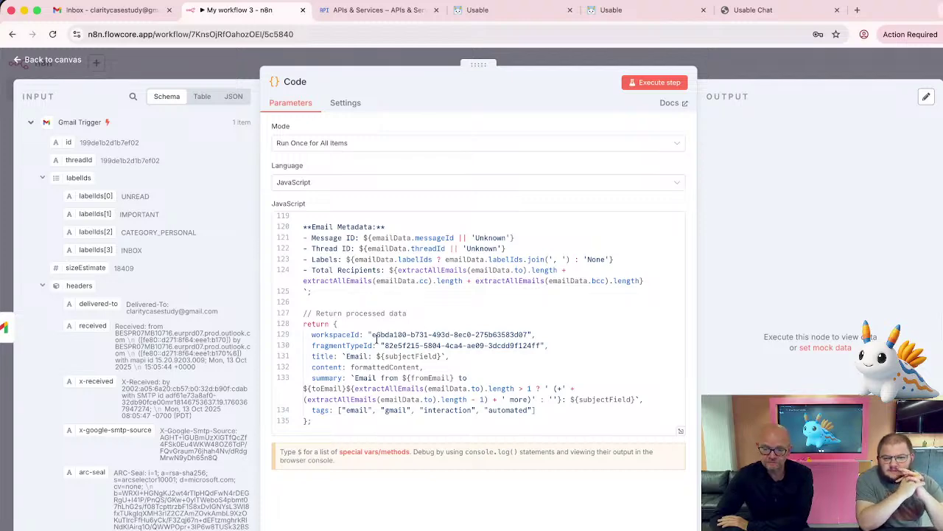
pyautogui.scroll(20, 377, 338)
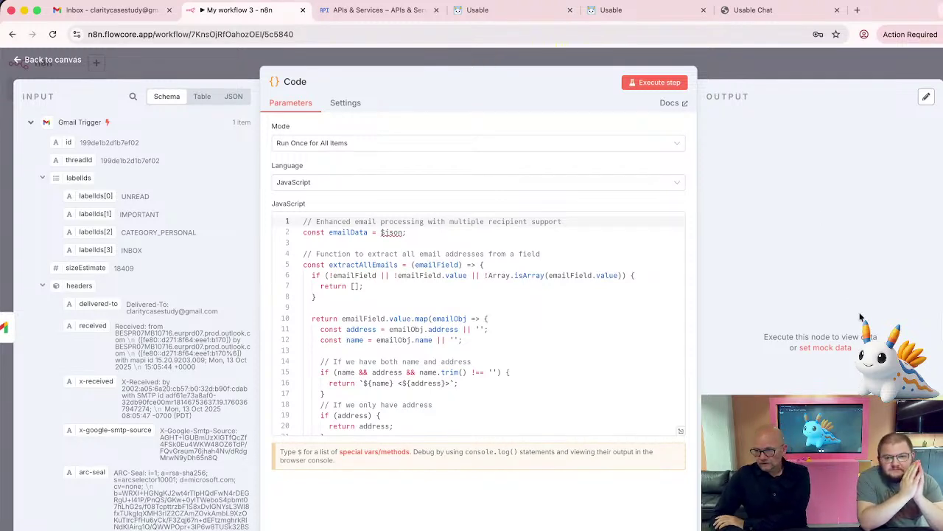
# - Check the Usable API node's HTTP request settings and open the Memory Fragments section of the API reference in Usable Docs
pyautogui.moveTo(938, 332)
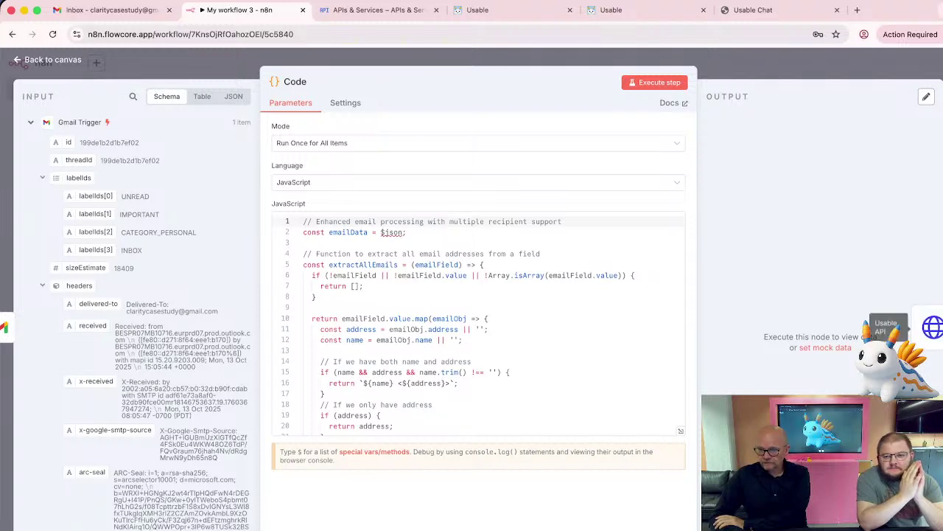
pyautogui.click(933, 328)
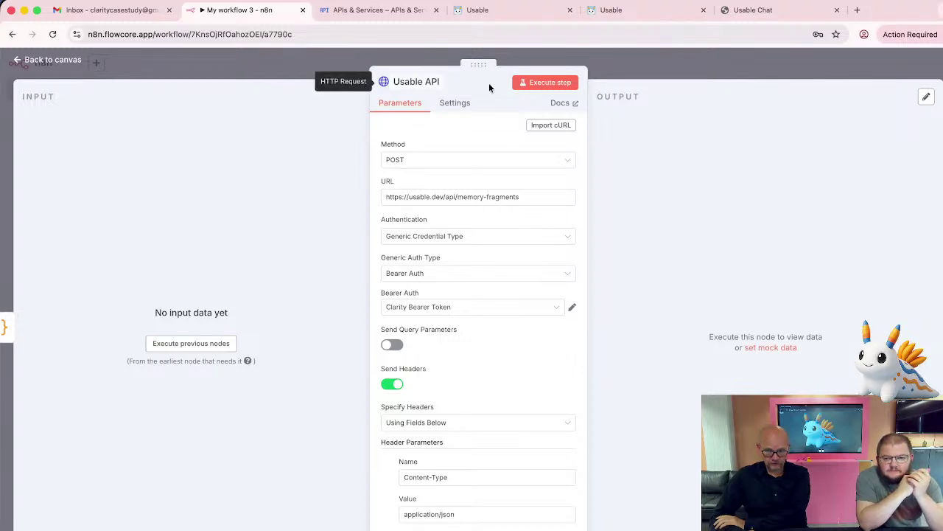
pyautogui.click(487, 12)
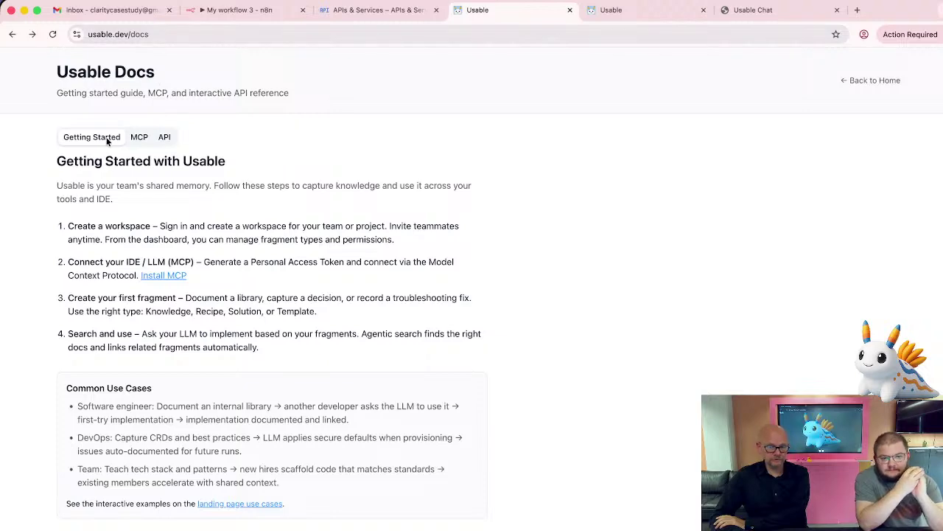
pyautogui.click(166, 140)
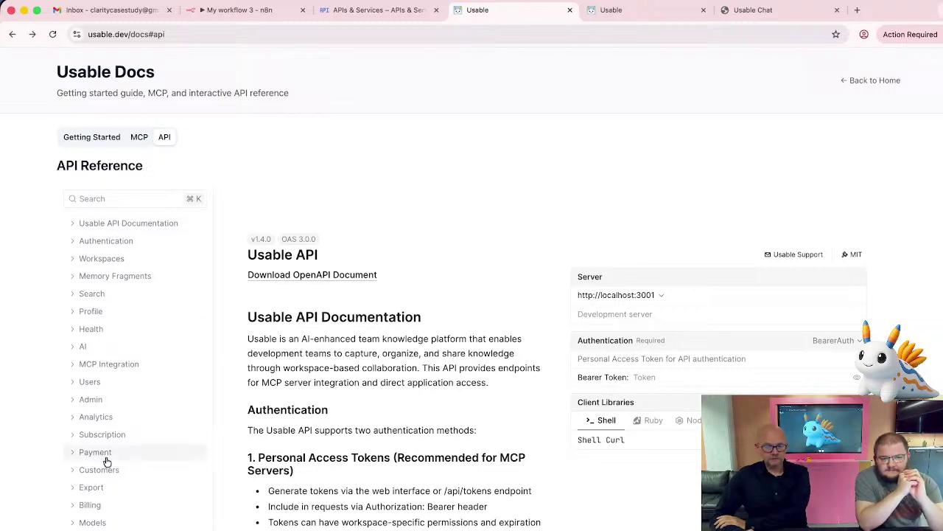
pyautogui.click(109, 277)
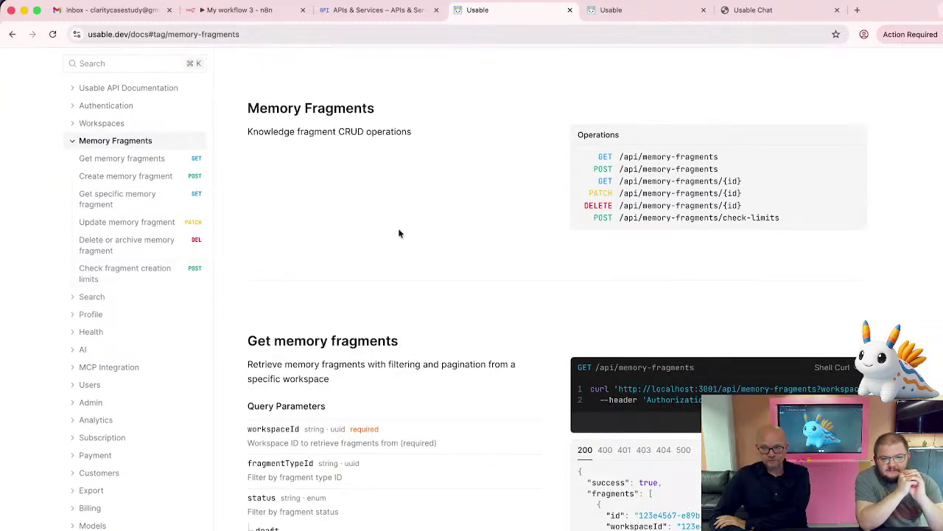
# - Examine the query parameters, response codes and sample response of the Get memory fragments endpoint
pyautogui.scroll(-3, 369, 462)
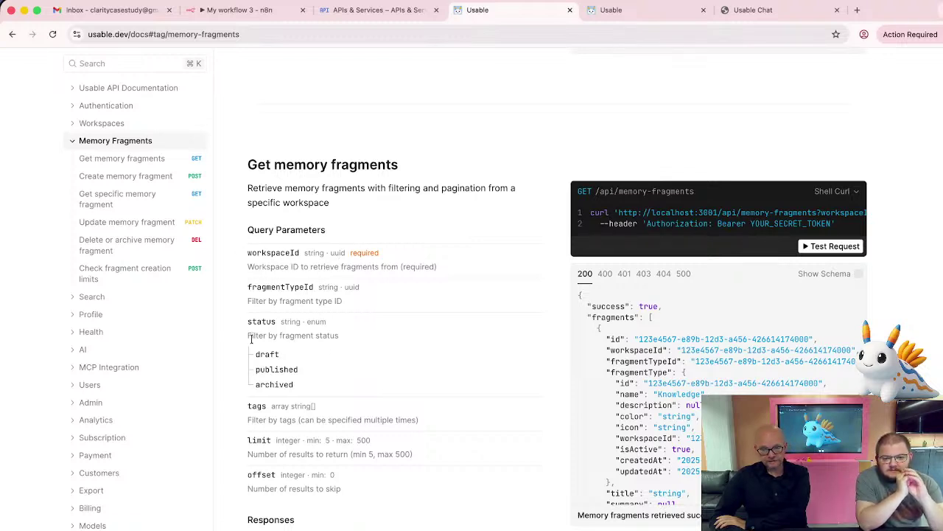
pyautogui.scroll(-1, 276, 432)
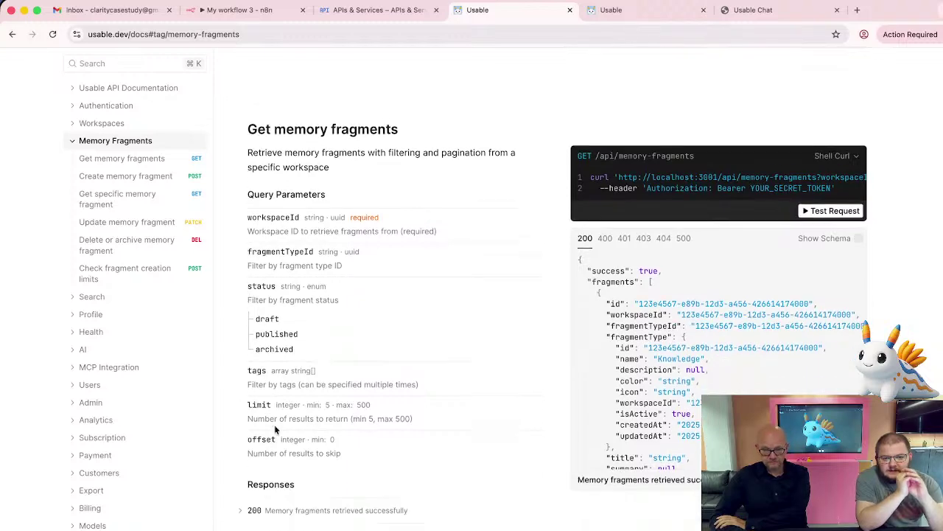
pyautogui.scroll(-3, 317, 444)
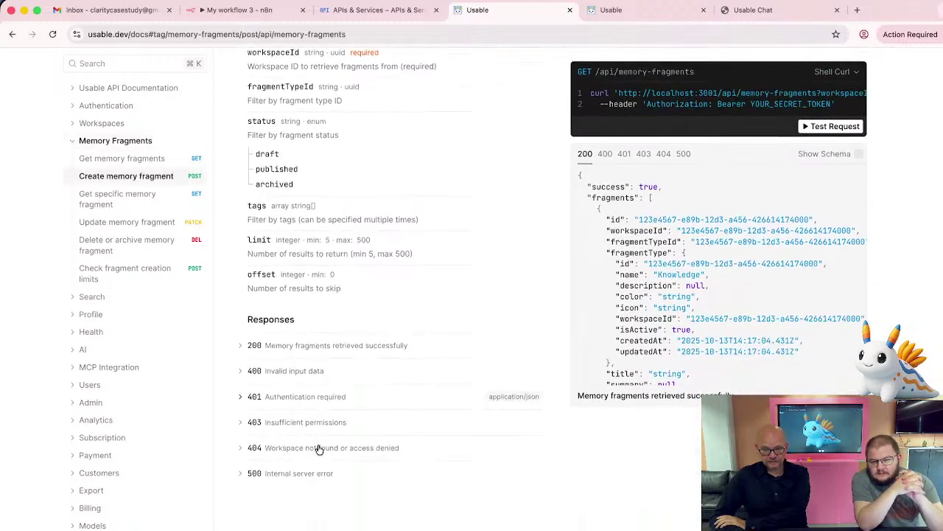
pyautogui.scroll(2, 317, 449)
pyautogui.scroll(2, 318, 449)
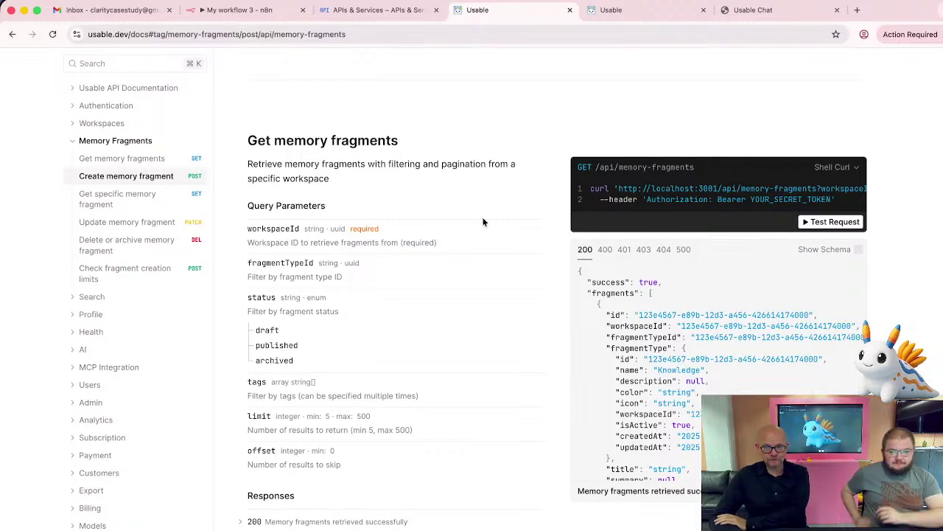
# - Execute the Code node in n8n, check its output and open the Usable API node with that data as input
pyautogui.click(251, 9)
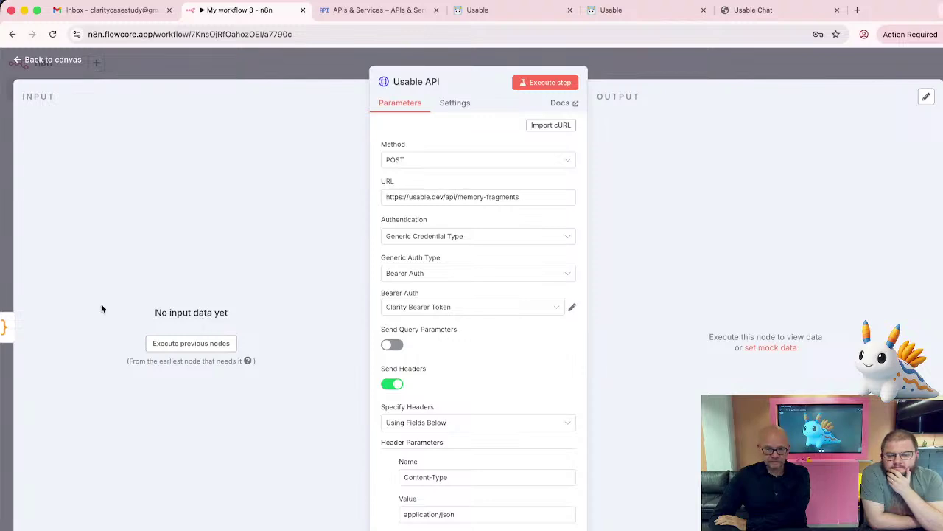
pyautogui.click(8, 326)
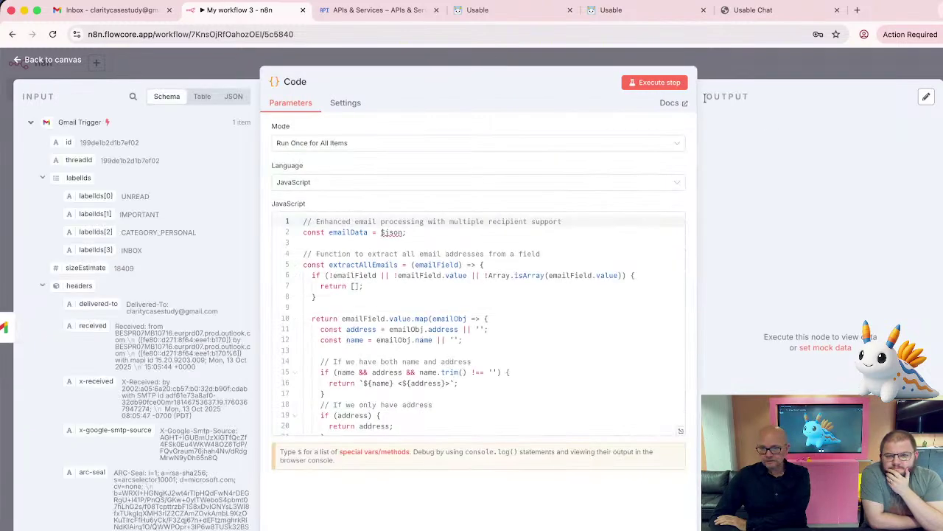
pyautogui.click(668, 82)
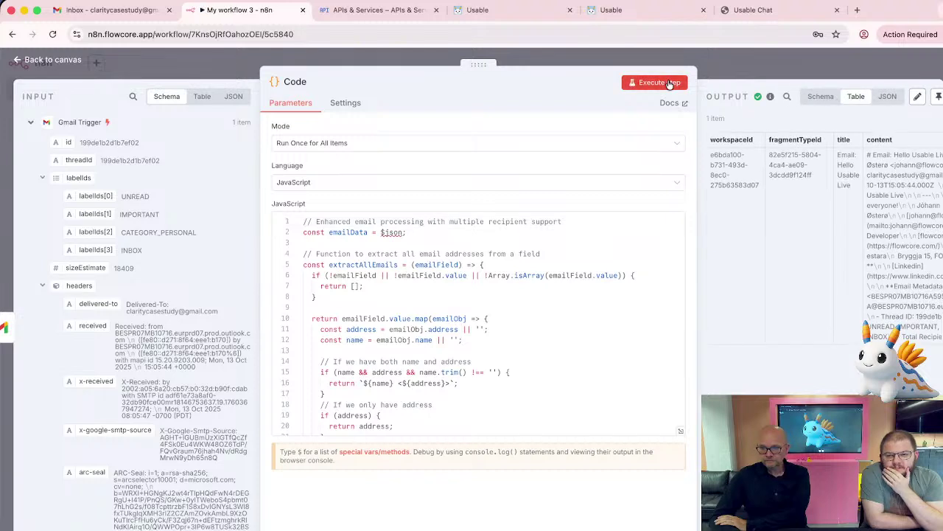
pyautogui.hscroll(1, 805, 293)
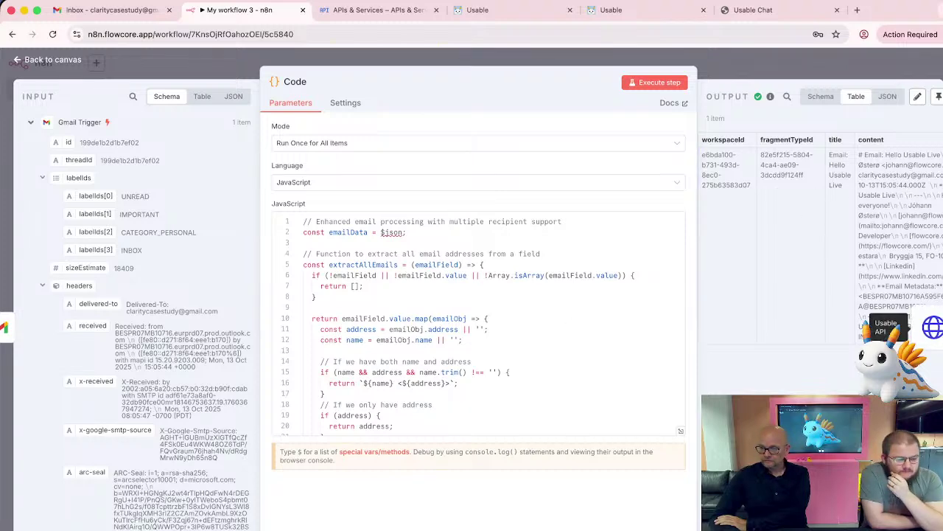
pyautogui.click(937, 327)
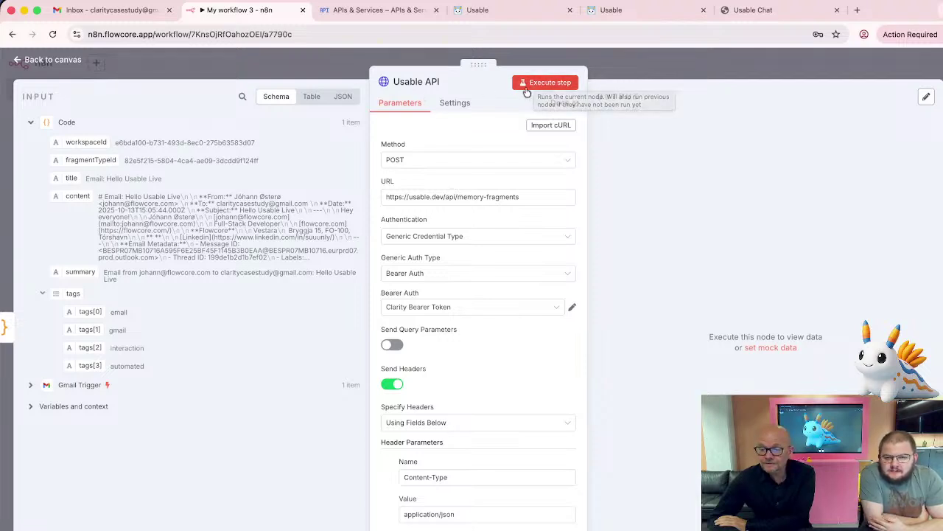
# - View the Gmail fragments of the Our CRM workspace in Usable and return to the n8n workflow canvas to check its activation status
pyautogui.click(632, 12)
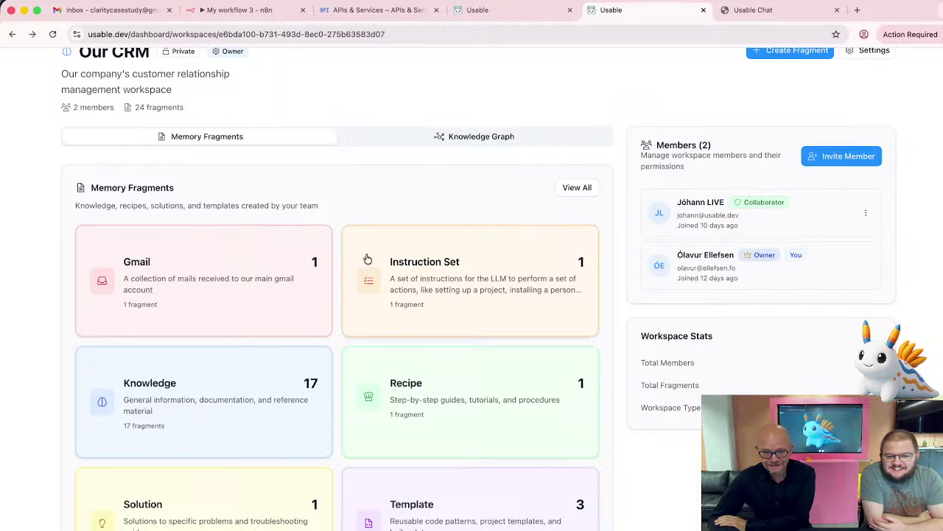
pyautogui.click(133, 264)
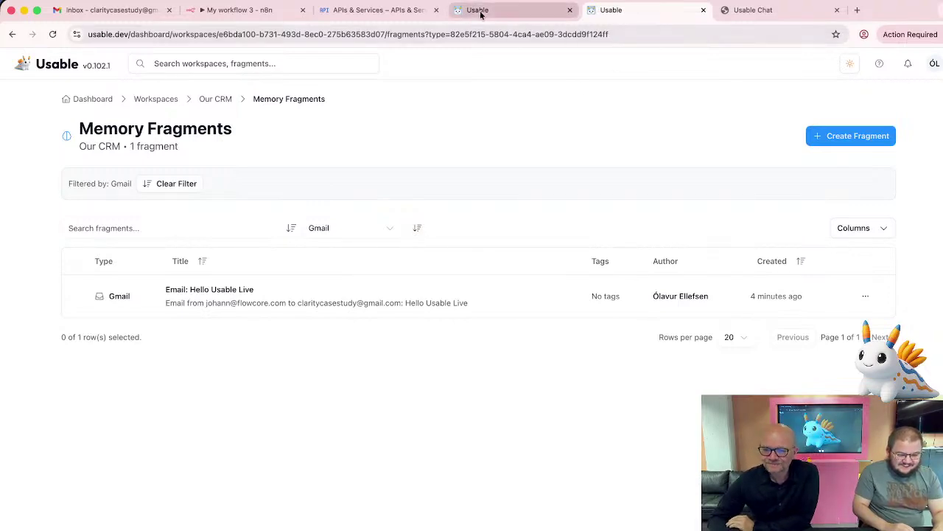
pyautogui.click(236, 10)
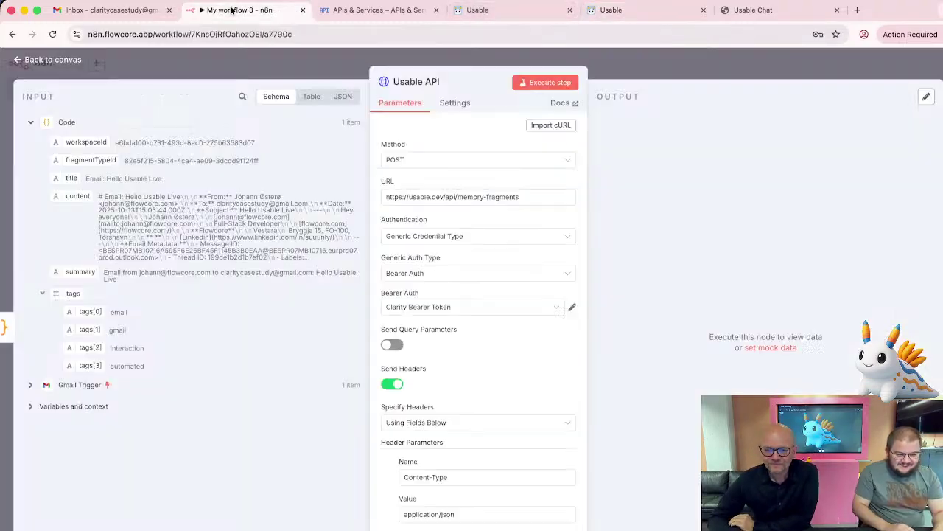
pyautogui.click(895, 64)
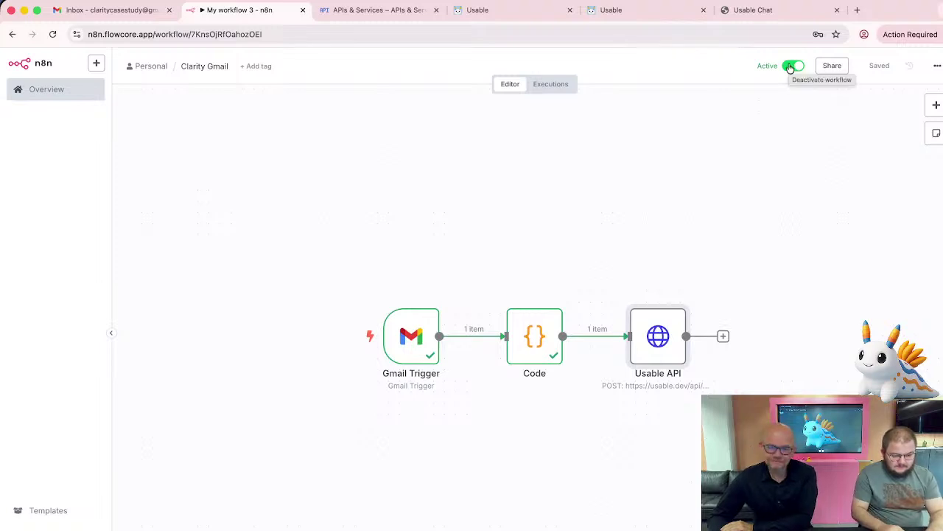
# - Open the "Email: Hello Usable Live" fragment in Usable and review its email content and metadata
pyautogui.click(641, 11)
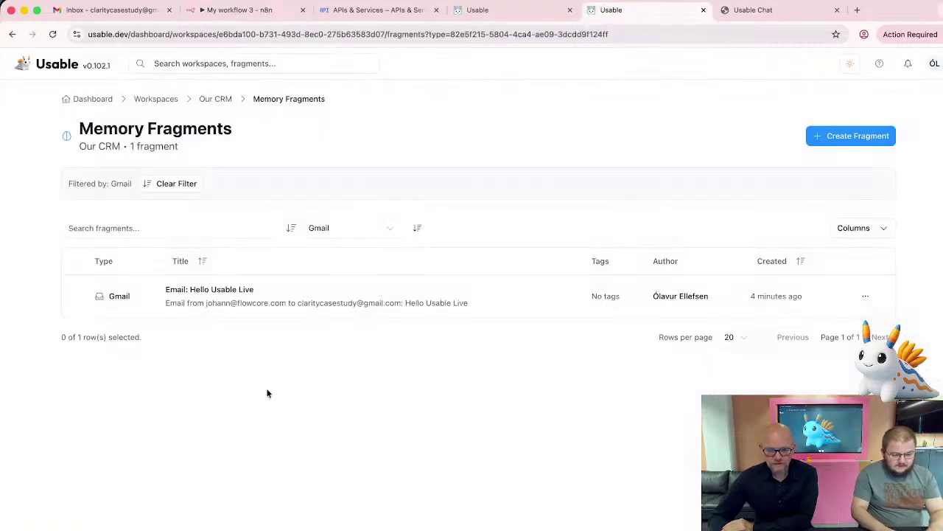
pyautogui.click(214, 291)
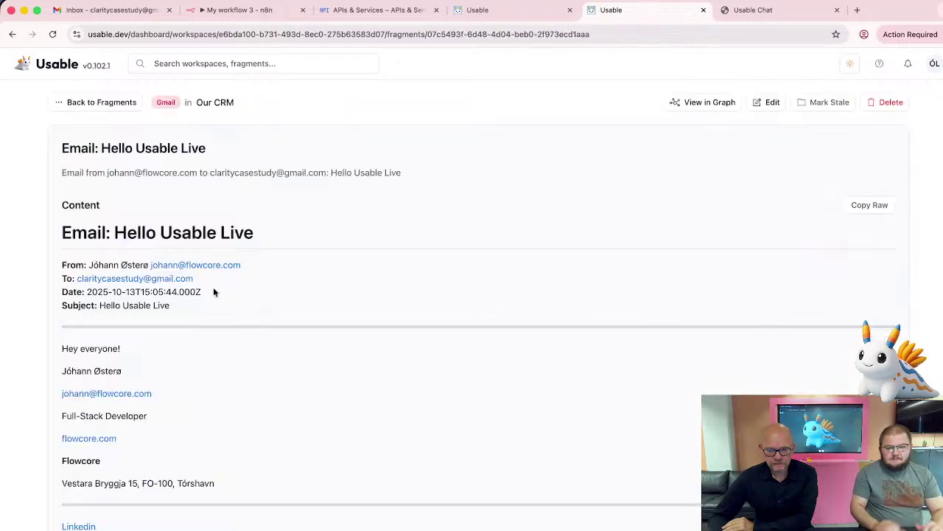
pyautogui.scroll(-2, 248, 393)
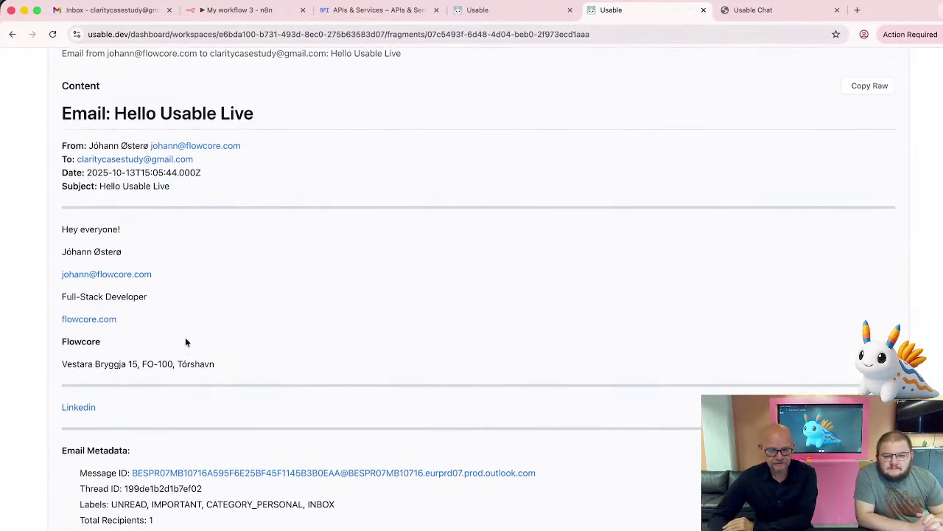
pyautogui.scroll(3, 186, 342)
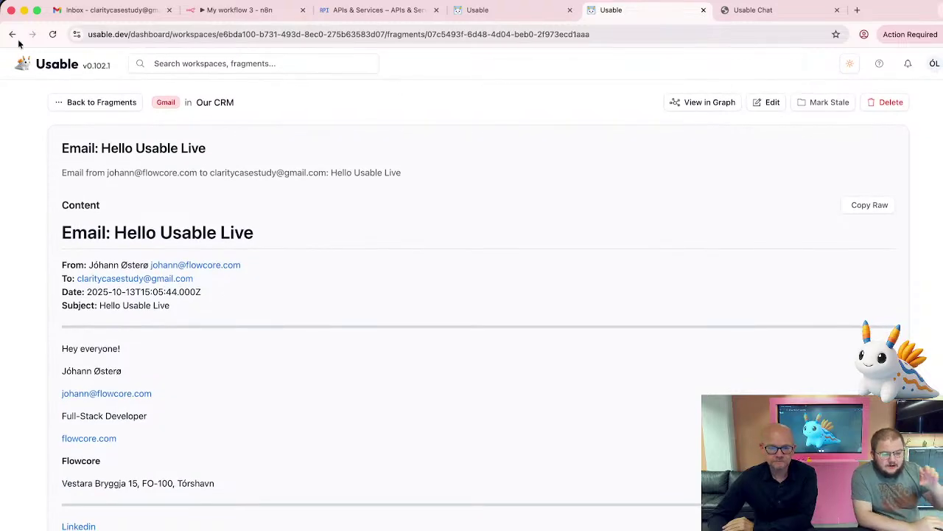
# - Finish reading the email fragment, return to the Gmail fragments list of the Our CRM workspace and reload it
pyautogui.scroll(-3, 182, 395)
pyautogui.scroll(2, 182, 394)
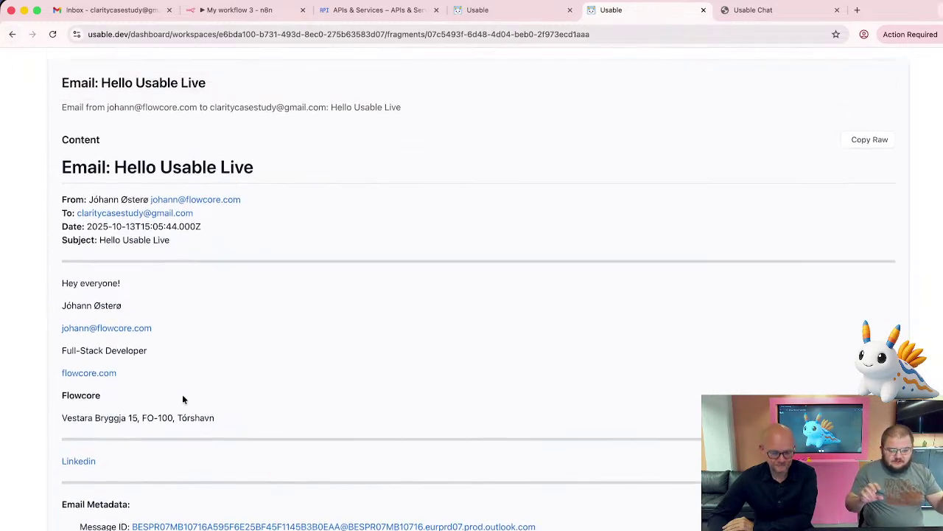
pyautogui.scroll(1, 182, 399)
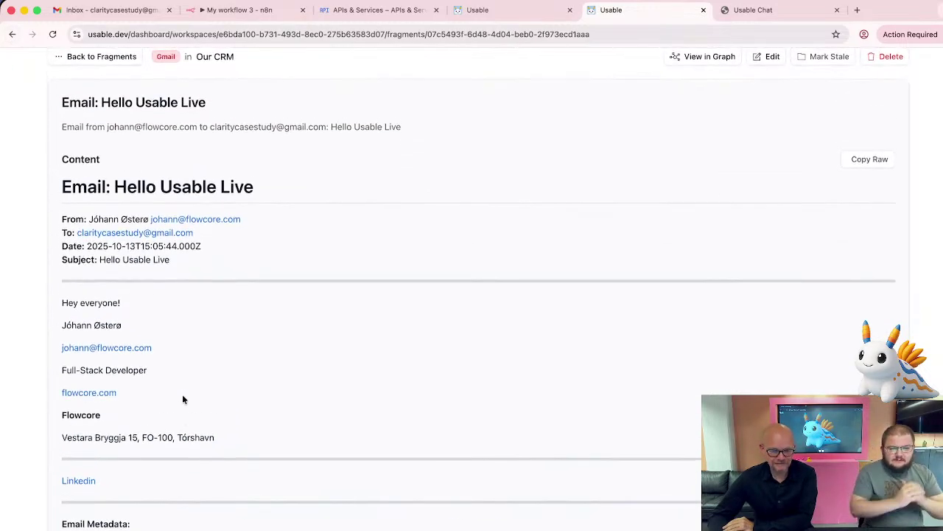
pyautogui.click(12, 35)
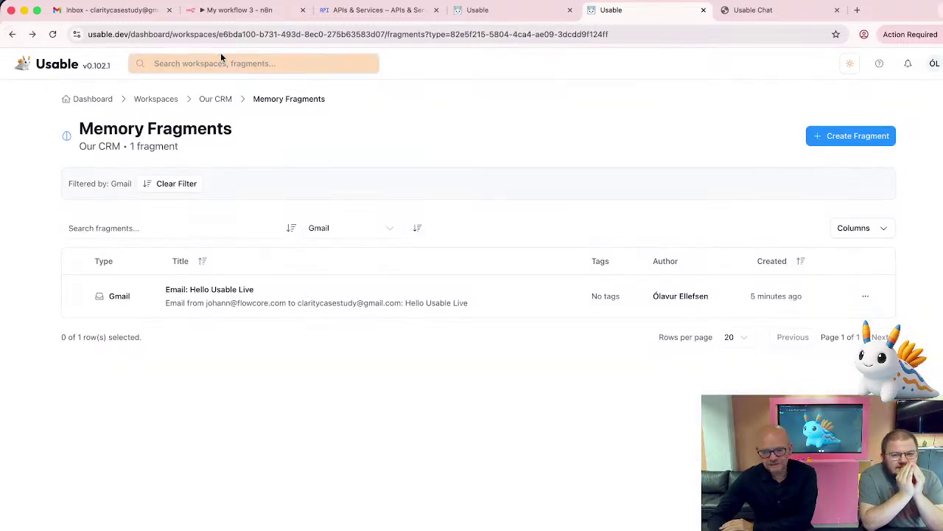
pyautogui.click(52, 34)
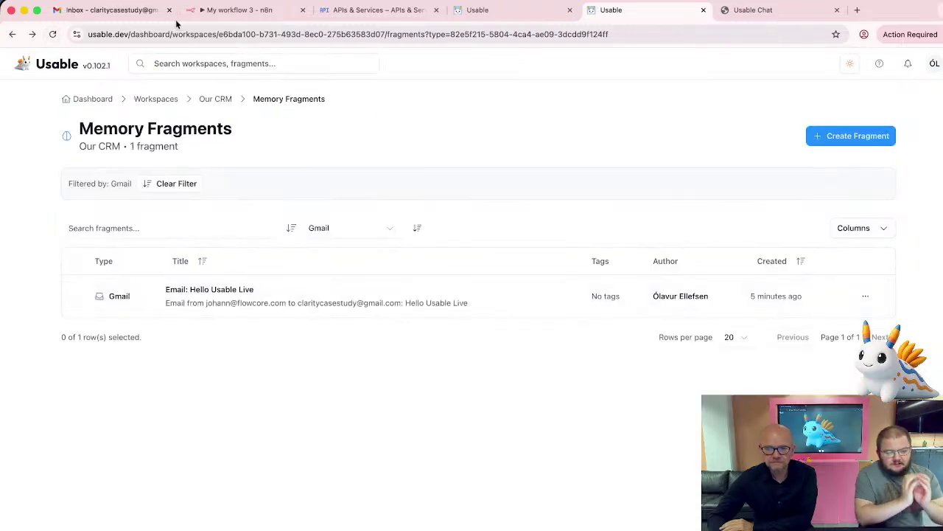
# - Refresh the Gmail inbox until a new message arrives and reload the Gmail fragments list in Usable
pyautogui.click(104, 12)
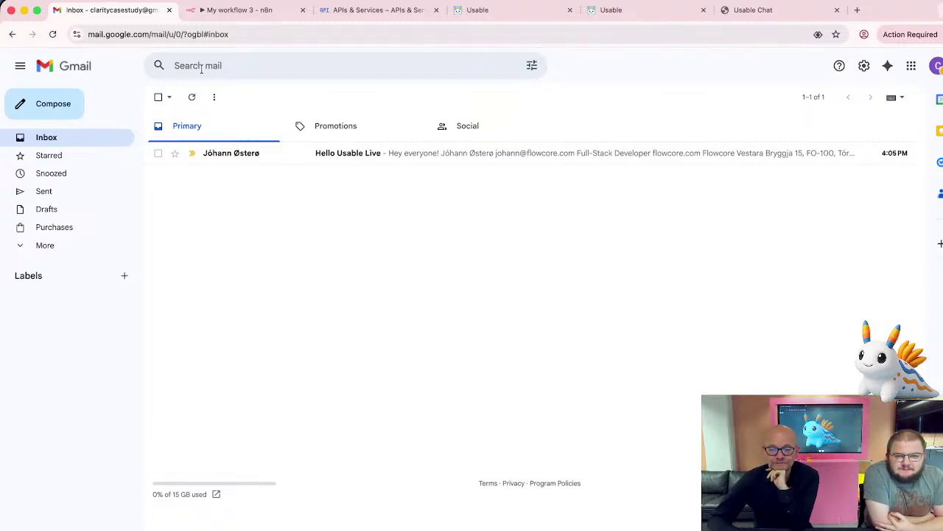
pyautogui.click(193, 98)
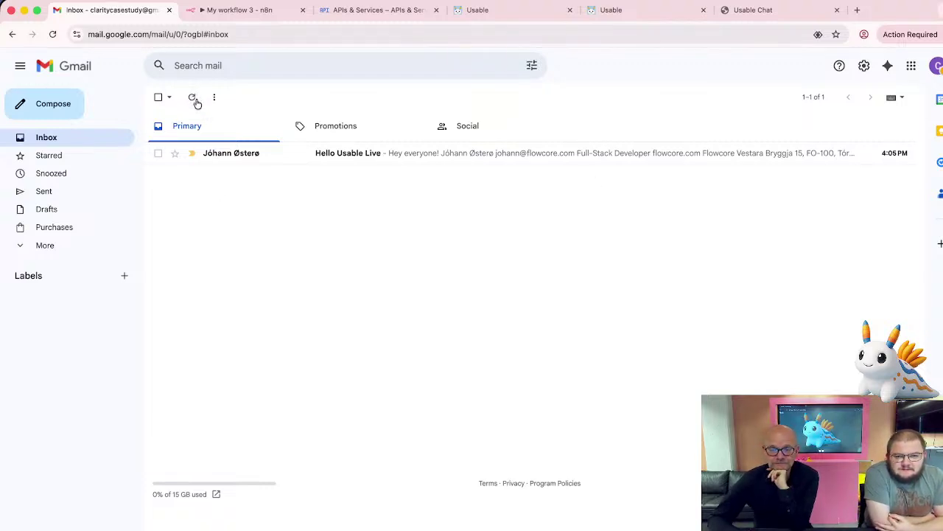
pyautogui.click(193, 98)
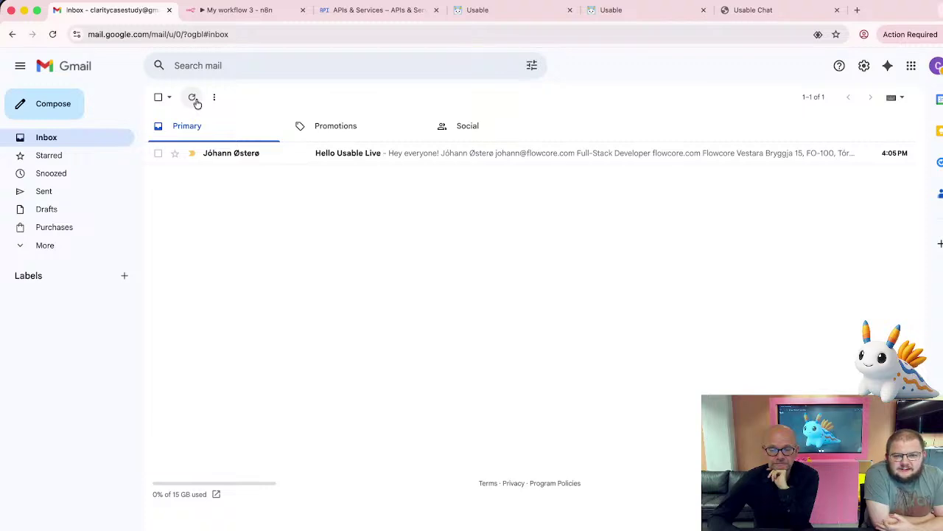
pyautogui.click(193, 98)
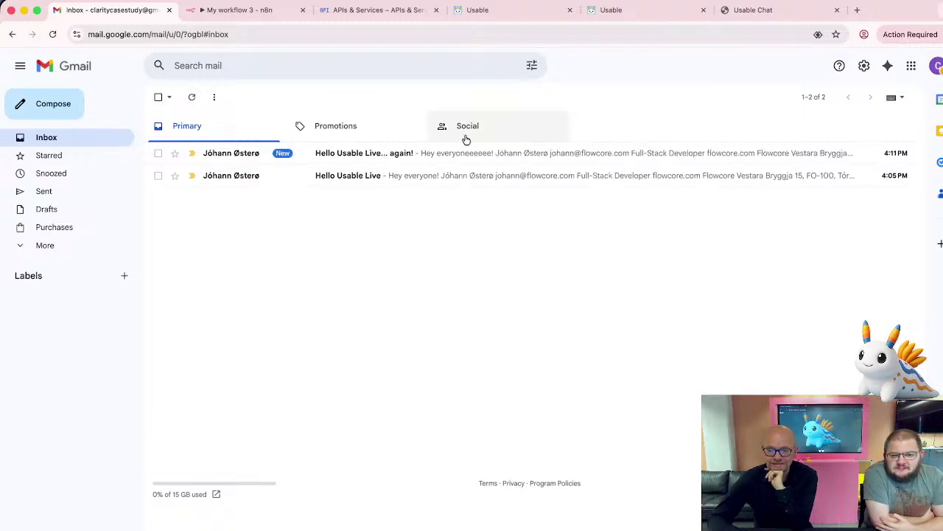
pyautogui.click(663, 12)
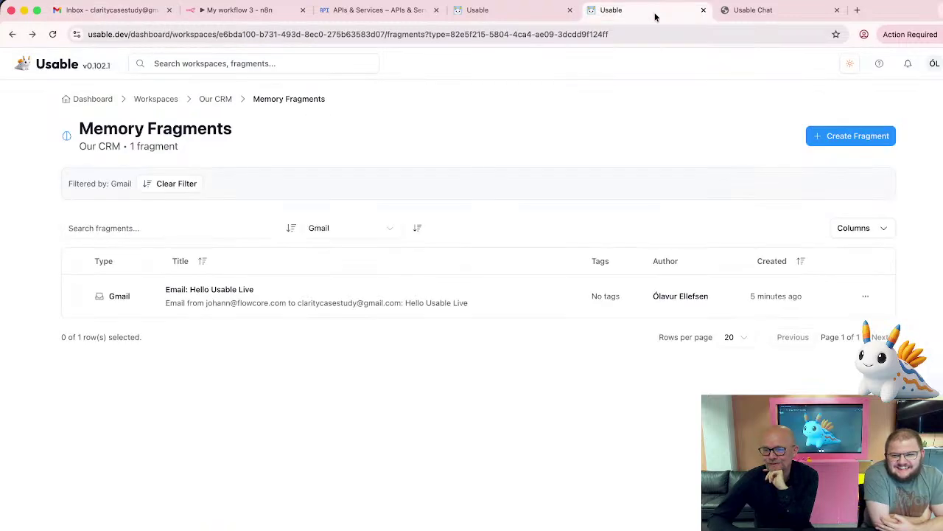
pyautogui.click(53, 33)
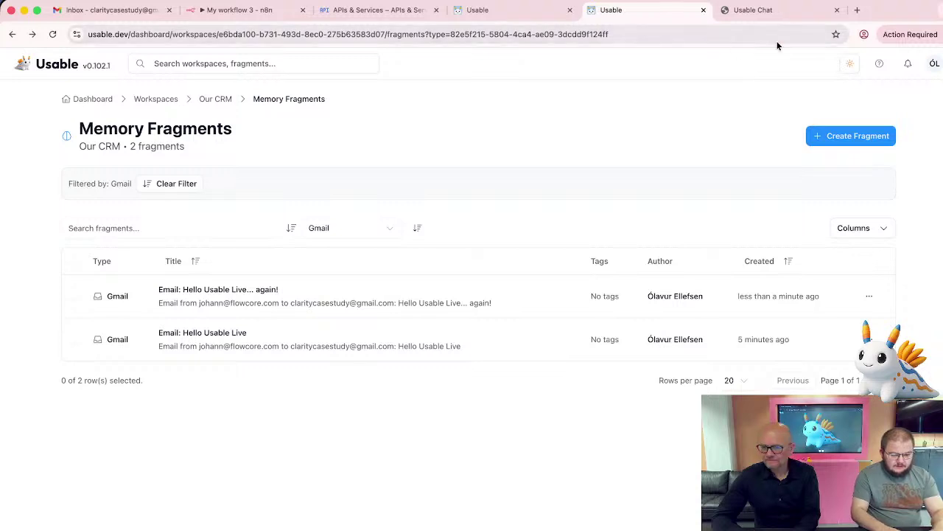
# - Switch to Usable Chat and ask "Do I have access to the Our CRM workspace?"
pyautogui.click(778, 11)
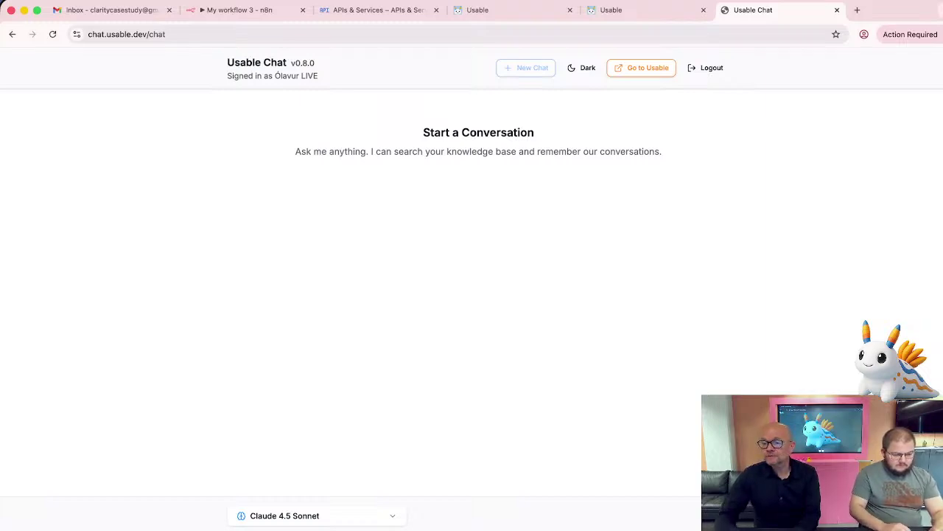
pyautogui.click(674, 15)
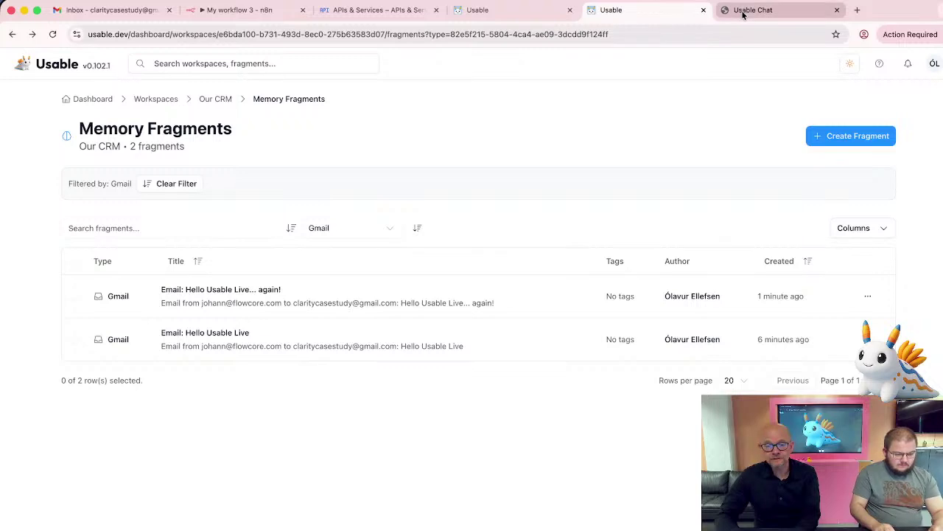
pyautogui.click(743, 15)
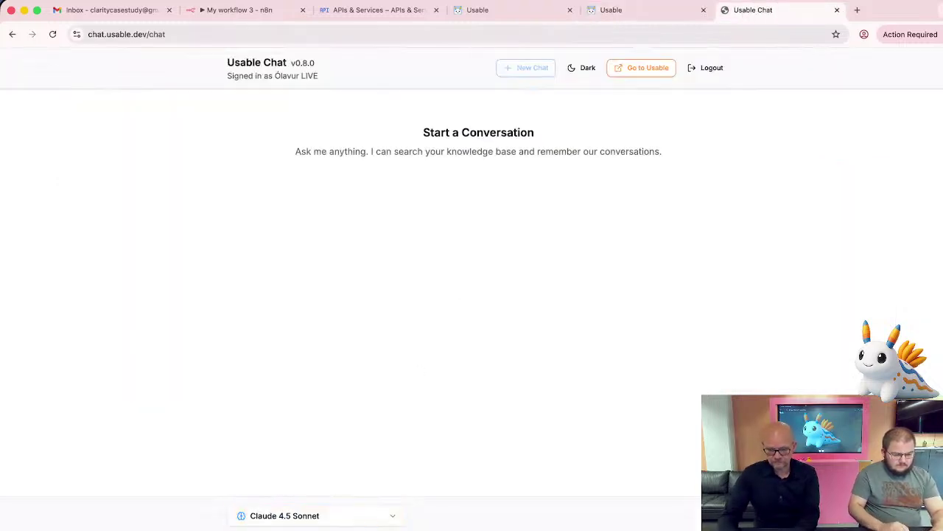
pyautogui.press('Return')
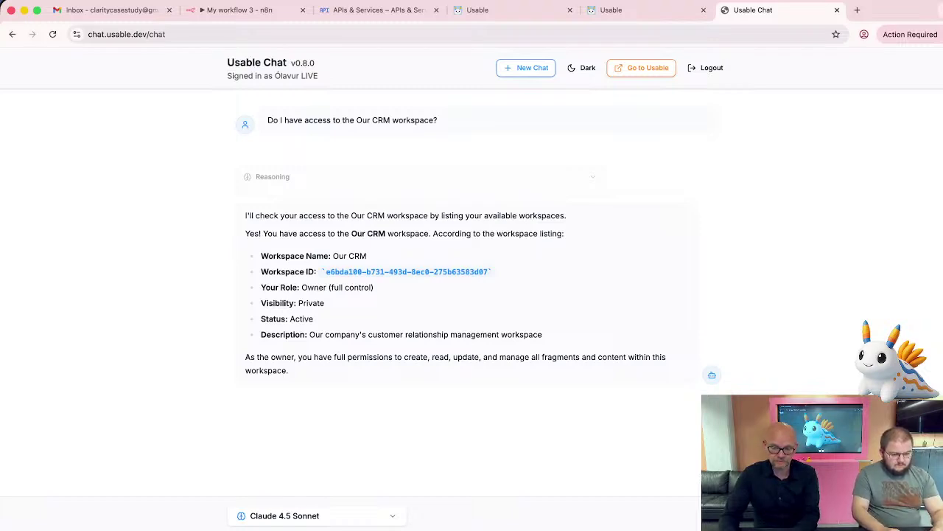
# - Ask the chat about access to the Gmail fragment type, repeating with "try again", and send "Can you list the emails that I have received?"
pyautogui.press('Return')
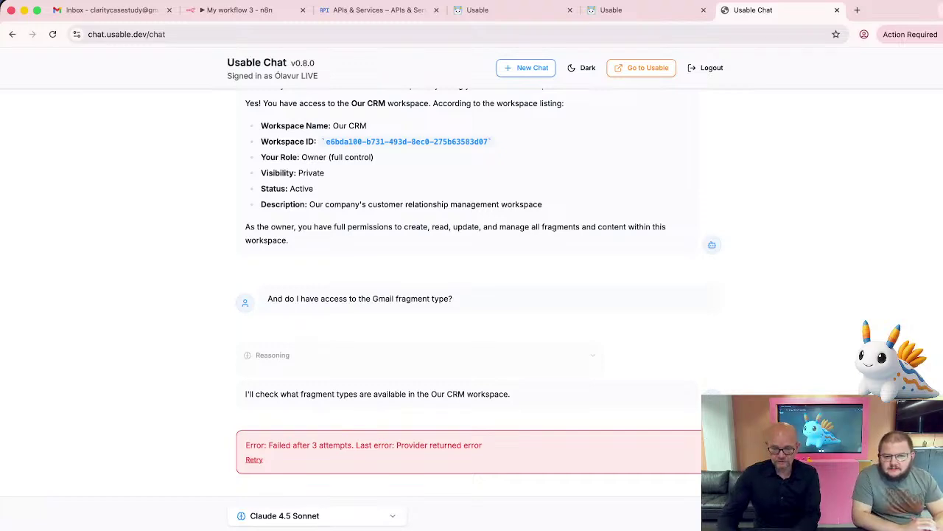
pyautogui.press('Return')
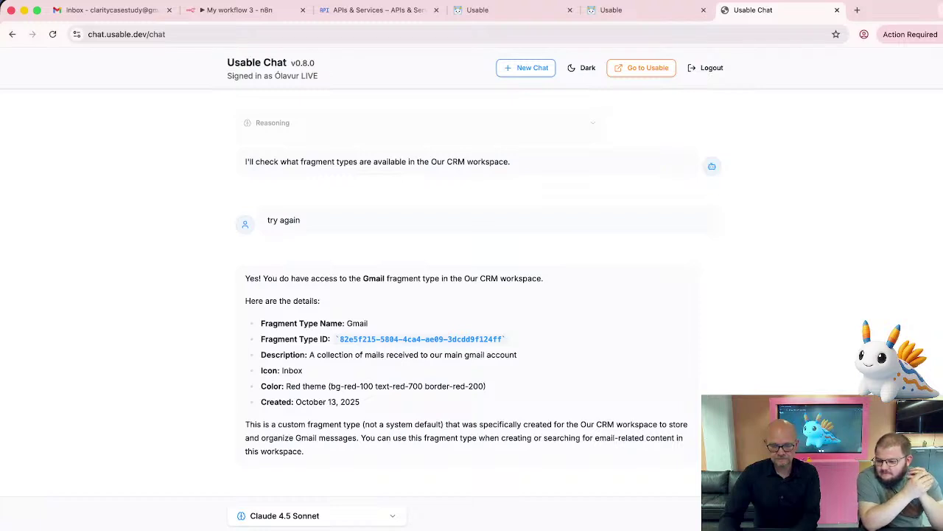
pyautogui.press('Return')
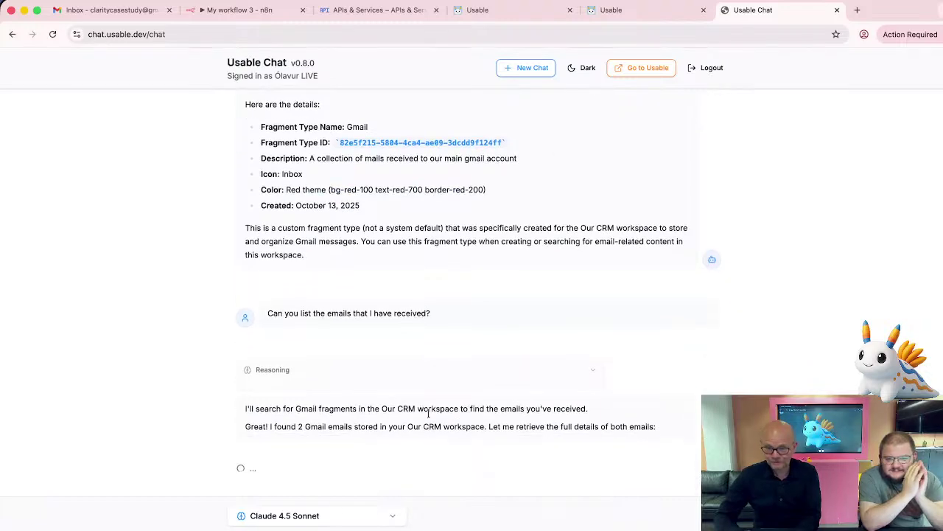
# - Check the Gmail inbox for the "Login is not working" email and reload the Our CRM Gmail fragments list in Usable
pyautogui.click(623, 11)
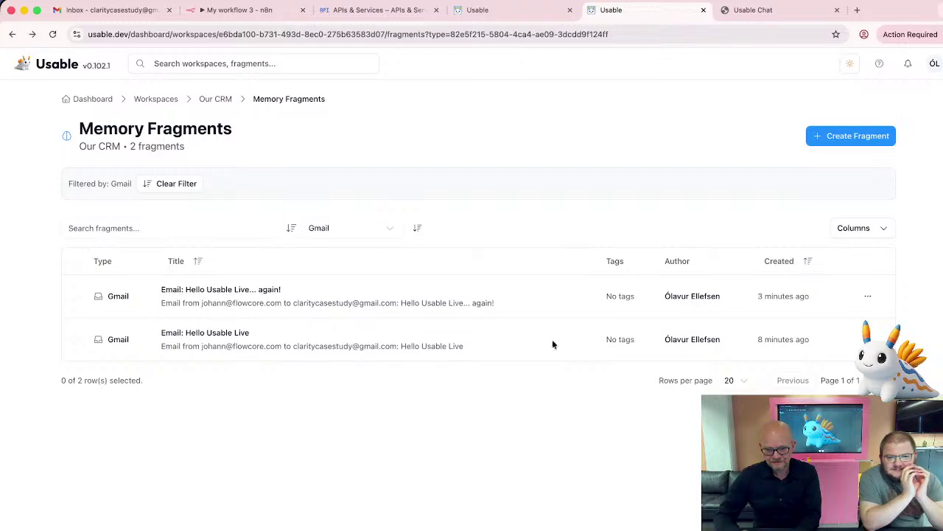
pyautogui.click(110, 9)
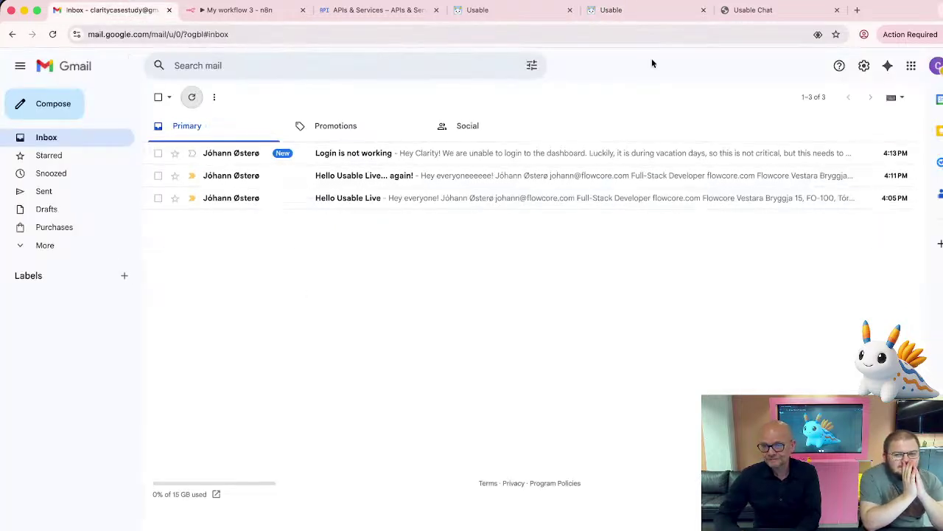
pyautogui.click(636, 6)
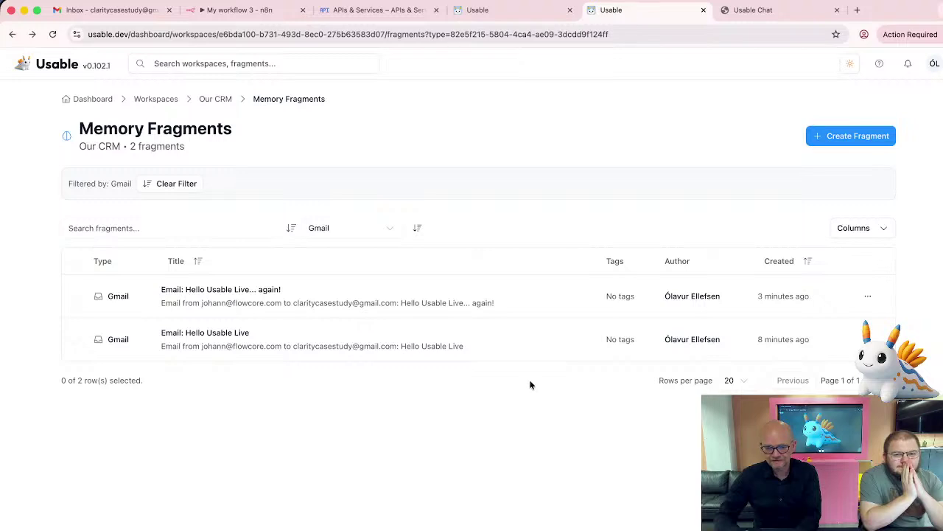
pyautogui.press('super+r')
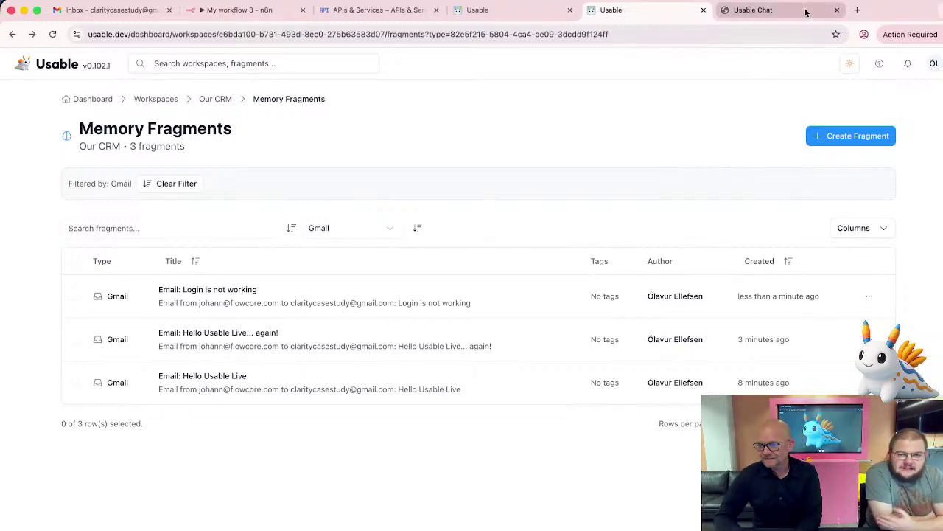
# - Return to Usable Chat and read through its list of received emails
pyautogui.click(767, 10)
pyautogui.scroll(-4, 537, 364)
pyautogui.scroll(5, 403, 364)
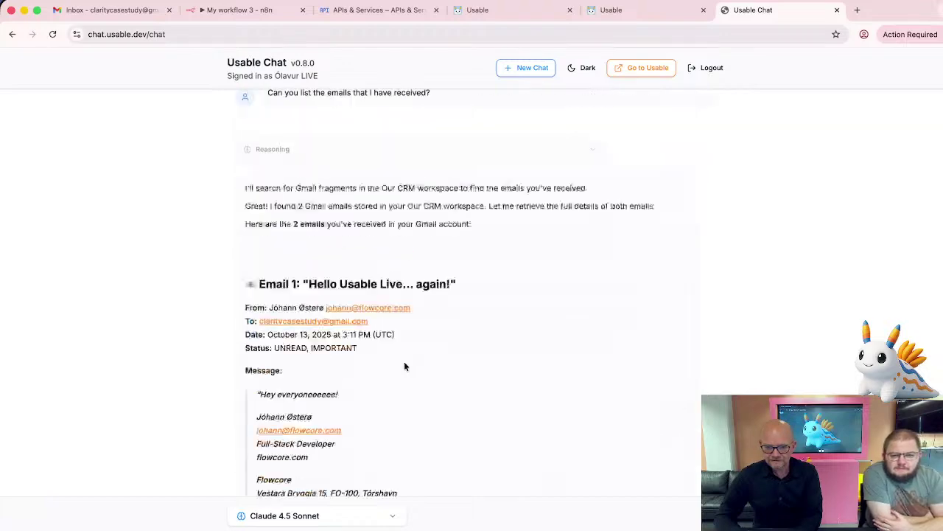
pyautogui.scroll(-3, 405, 364)
pyautogui.scroll(-3, 405, 366)
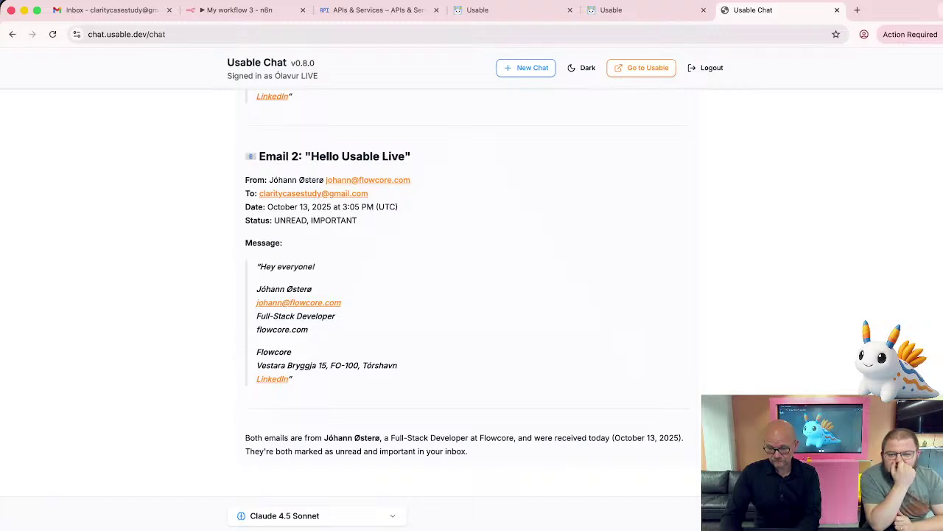
# - Ask "Can you check again? Is there an email about Acme?", retry it, and send "try again" with the model switched to Gemini 2.5 Pro
pyautogui.press('Return')
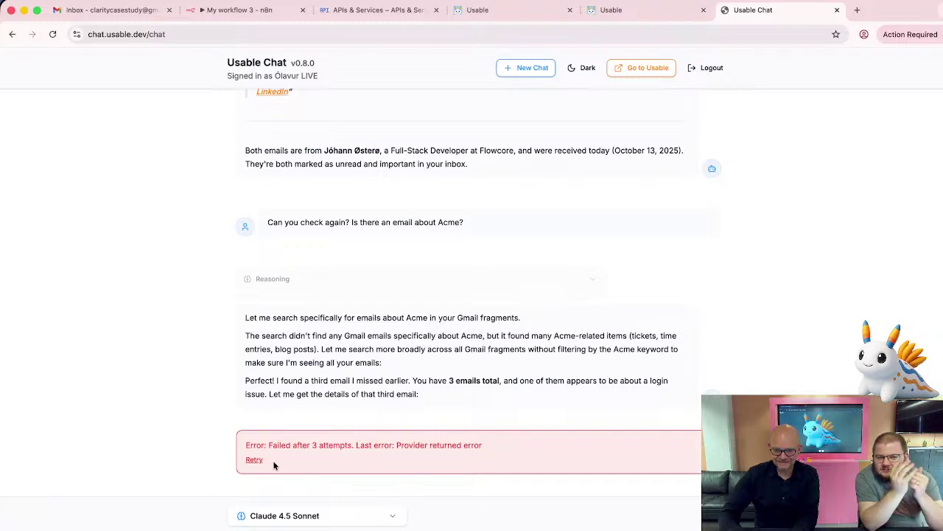
pyautogui.click(253, 460)
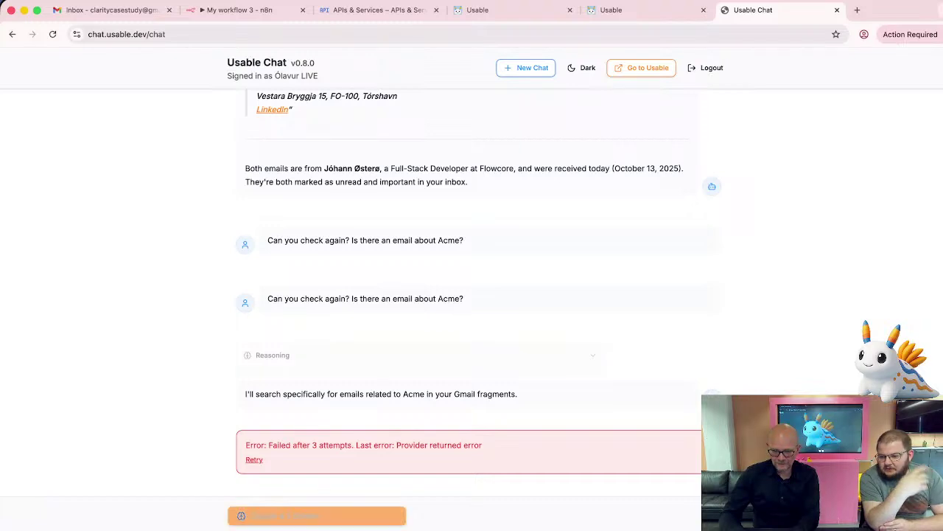
pyautogui.click(337, 518)
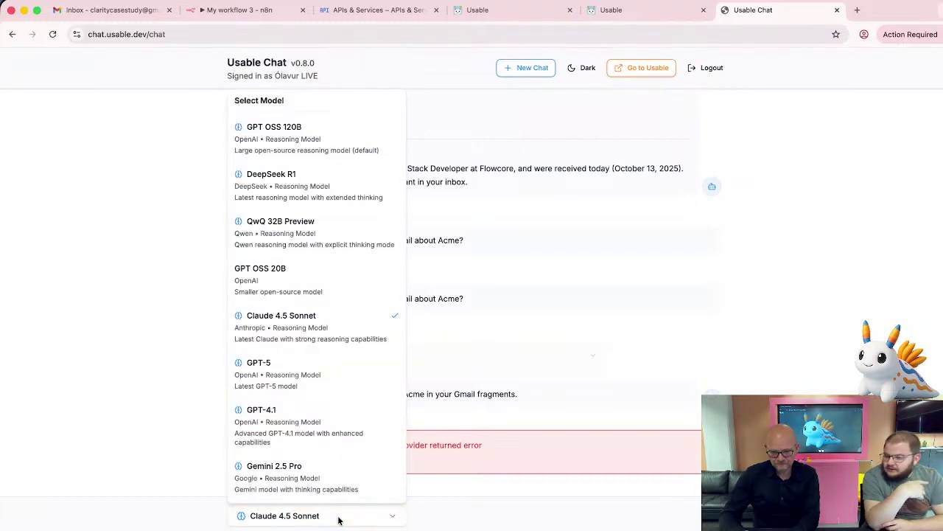
pyautogui.click(317, 487)
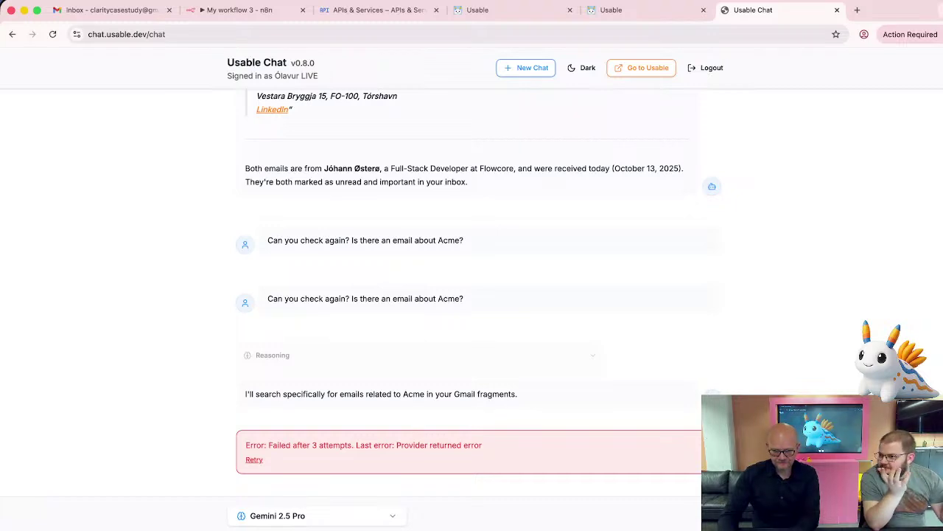
pyautogui.press('Return')
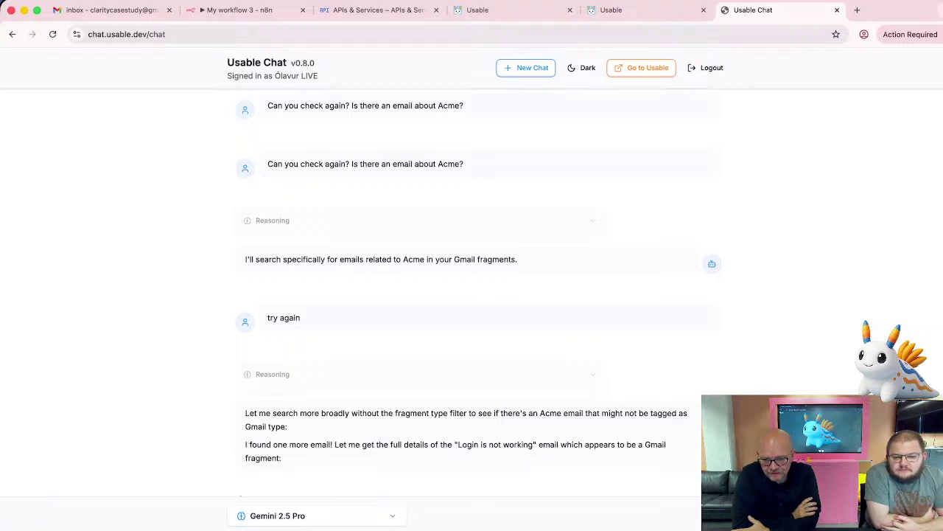
# - Review the chat's answer about the emails, especially the Acme Corp "Login is not working" message
pyautogui.scroll(-1, 354, 436)
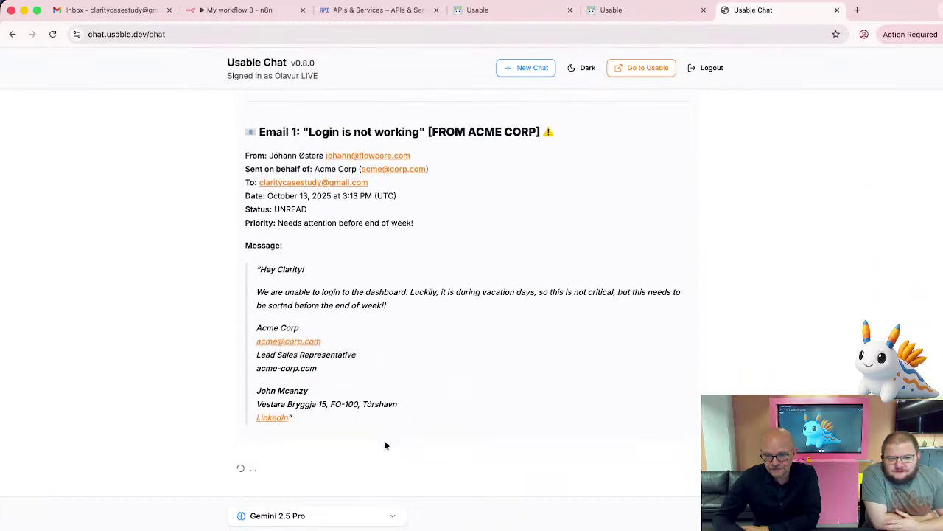
pyautogui.scroll(2, 384, 445)
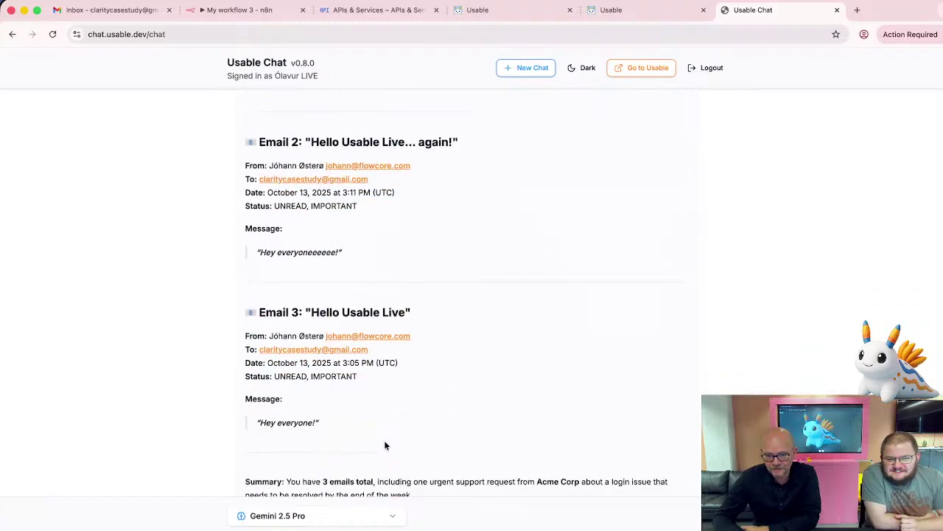
pyautogui.scroll(3, 384, 445)
pyautogui.scroll(2, 384, 446)
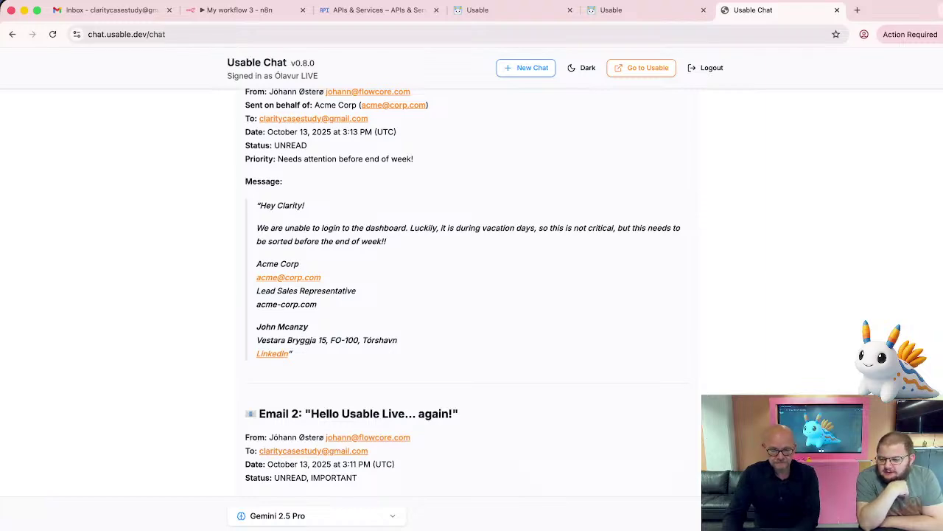
# - Ask the chat "Can you add this (the Acme email) as a ticket?" and review the new ticket's information, key details and tags
pyautogui.scroll(-5, 467, 292)
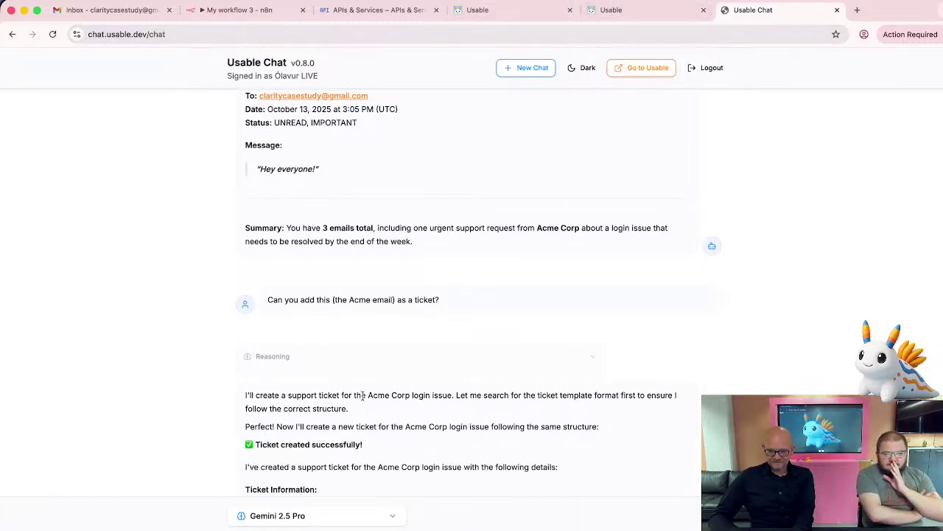
pyautogui.scroll(-3, 363, 407)
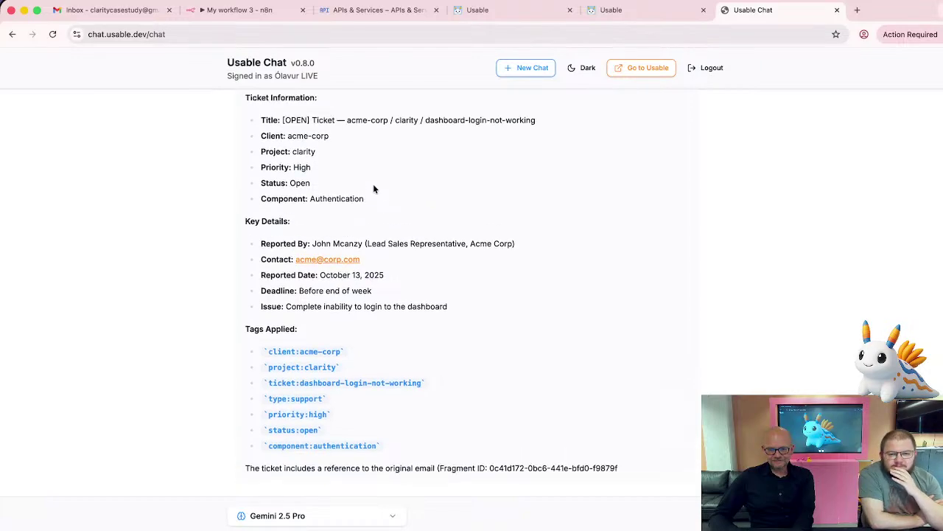
pyautogui.scroll(2, 326, 179)
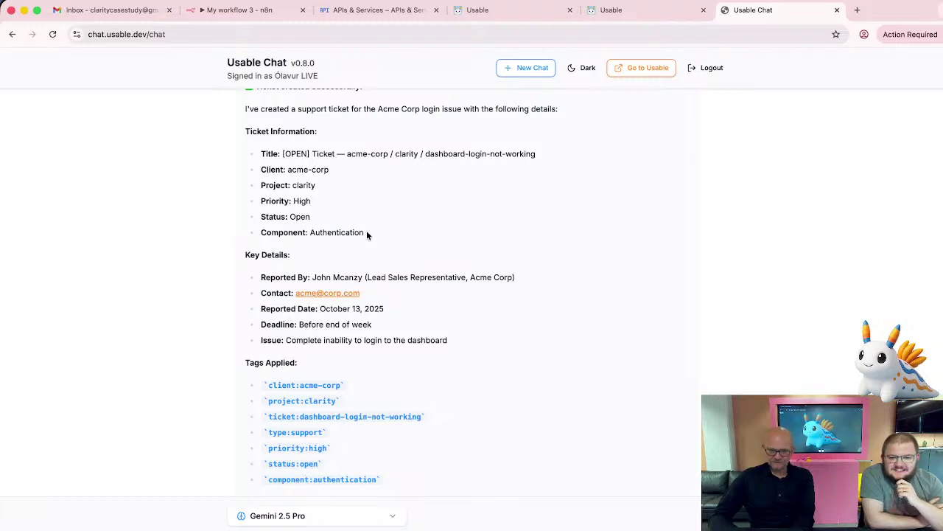
pyautogui.scroll(-2, 366, 235)
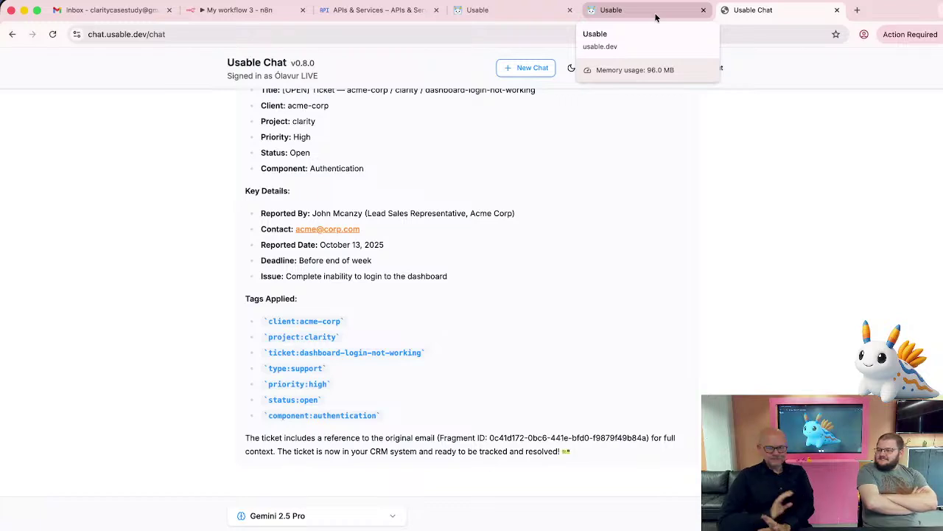
# - Look over the Clarity Gmail workflow in n8n, and switch to Usable to list all memory fragments of the Our CRM workspace
pyautogui.click(247, 10)
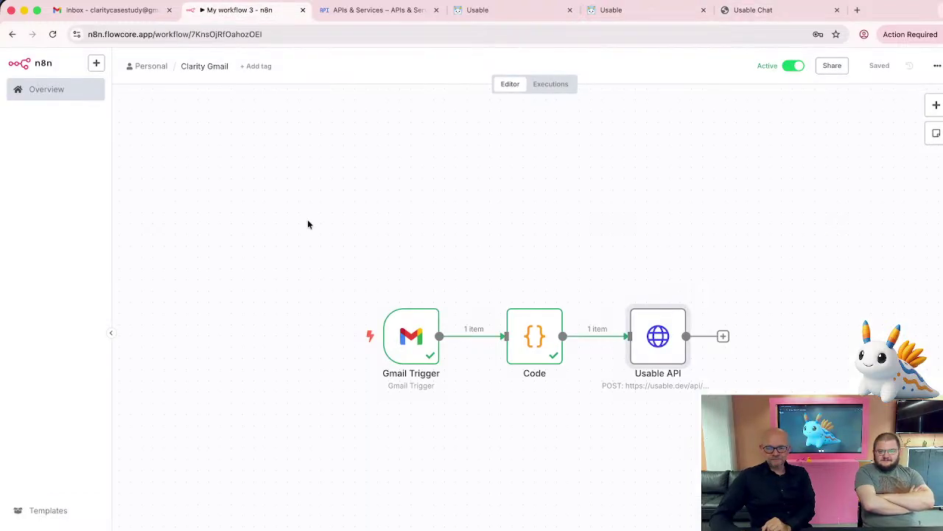
pyautogui.moveTo(411, 325)
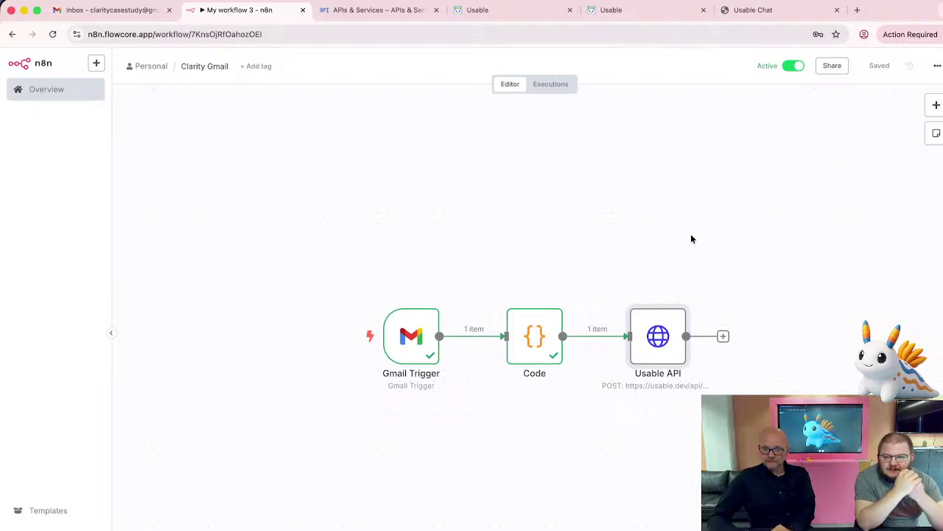
pyautogui.click(627, 10)
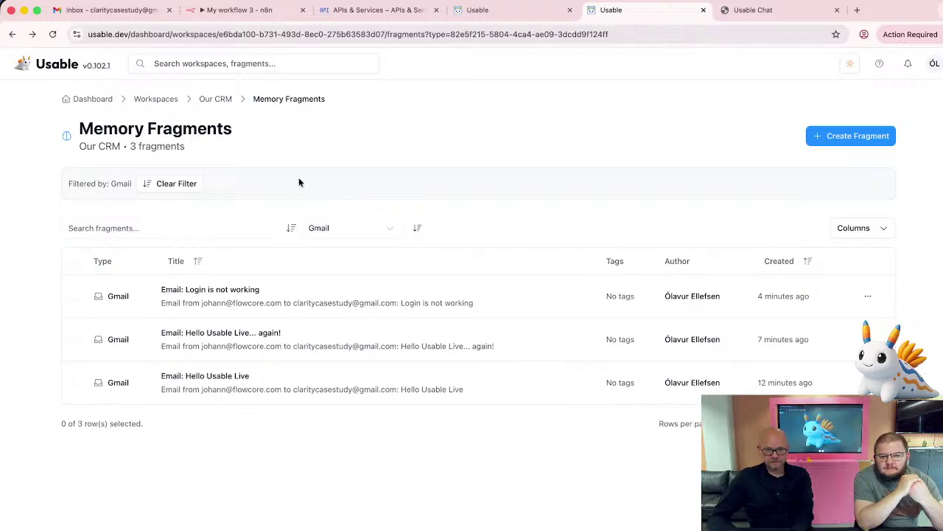
pyautogui.click(215, 98)
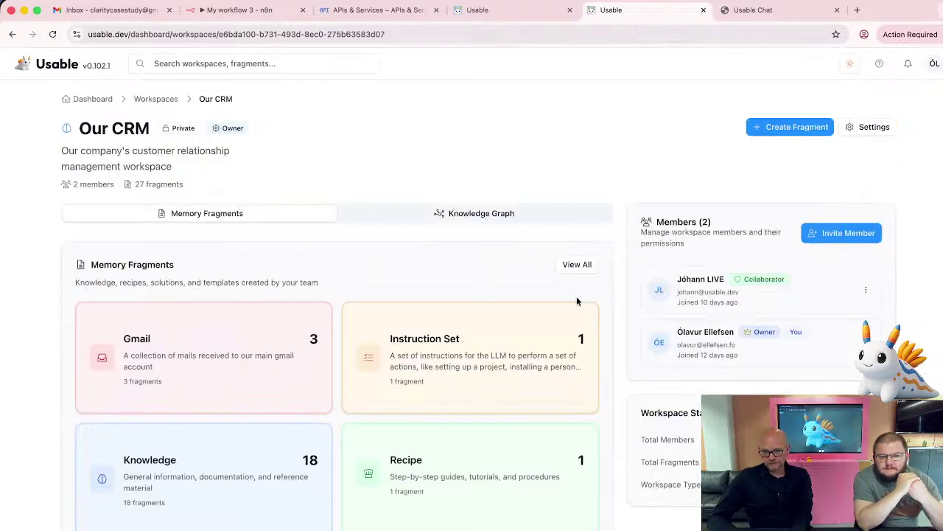
pyautogui.click(578, 266)
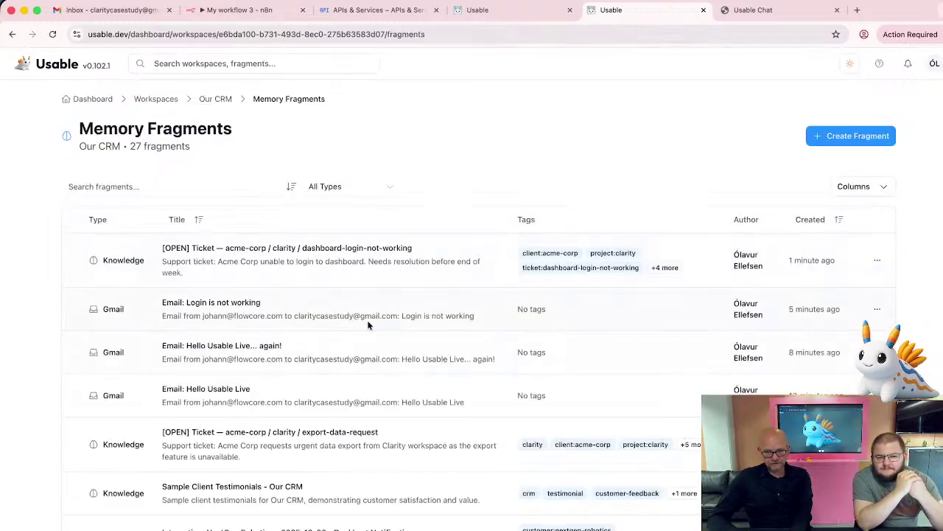
# - Examine the dashboard-login-not-working ticket fragment's tags, required and optional fields and email reference, and return to Usable Chat
pyautogui.click(295, 250)
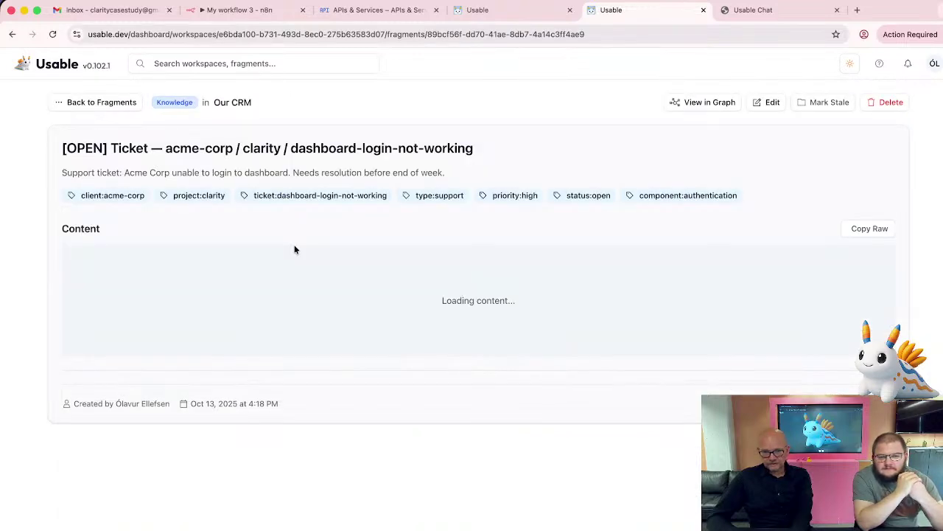
pyautogui.scroll(-3, 386, 351)
pyautogui.scroll(1, 386, 351)
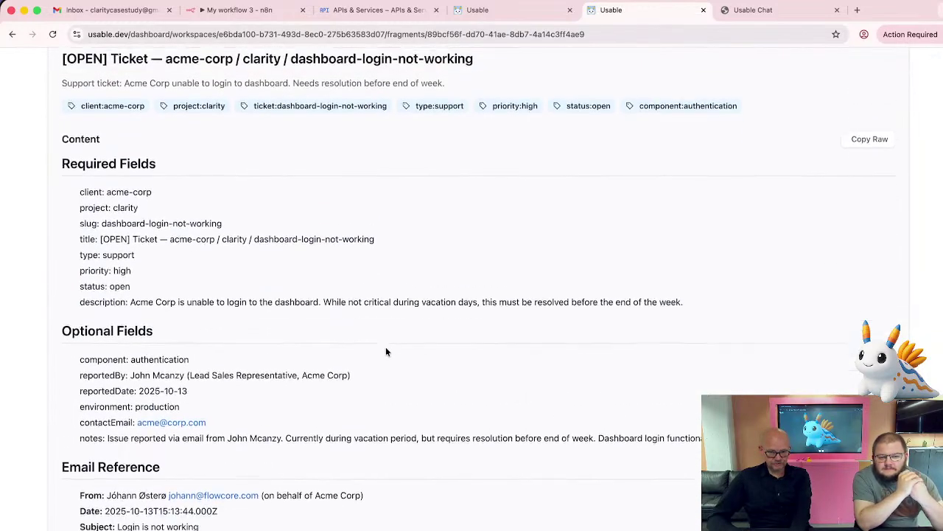
pyautogui.scroll(-1, 386, 352)
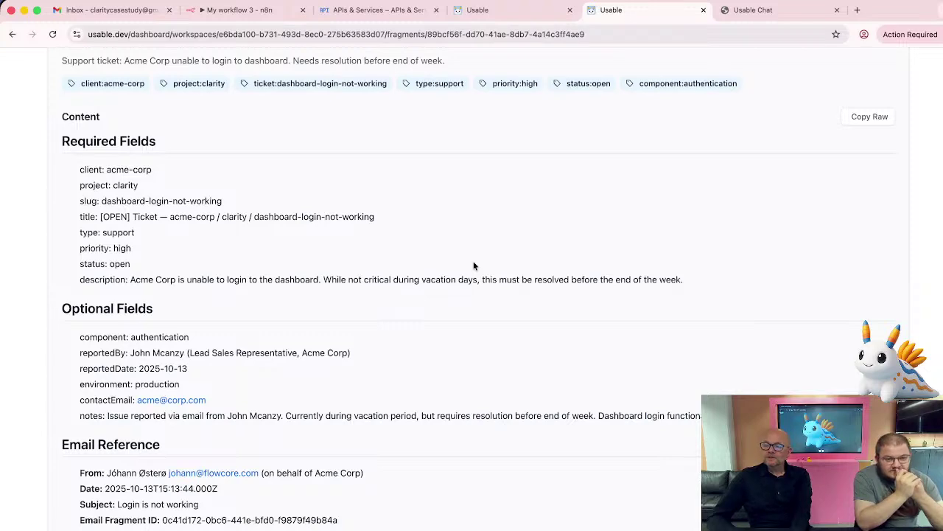
pyautogui.scroll(3, 483, 243)
pyautogui.click(753, 13)
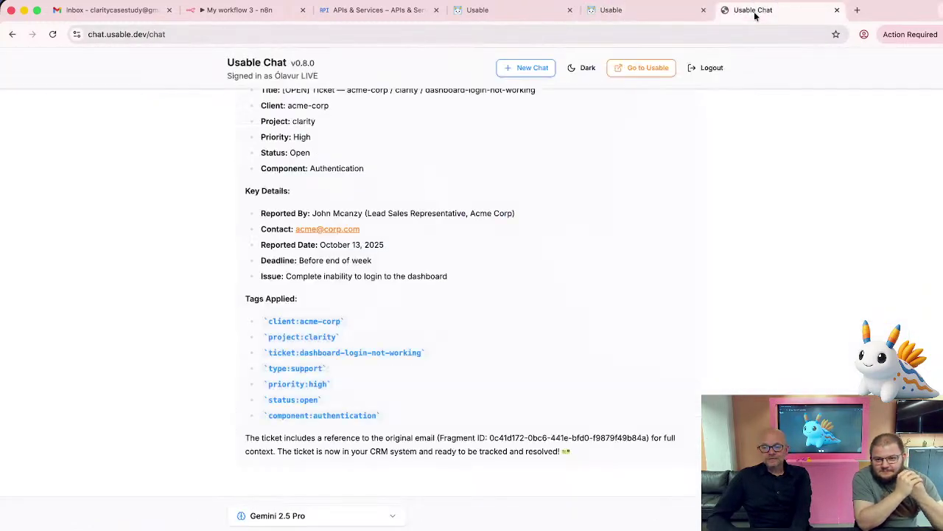